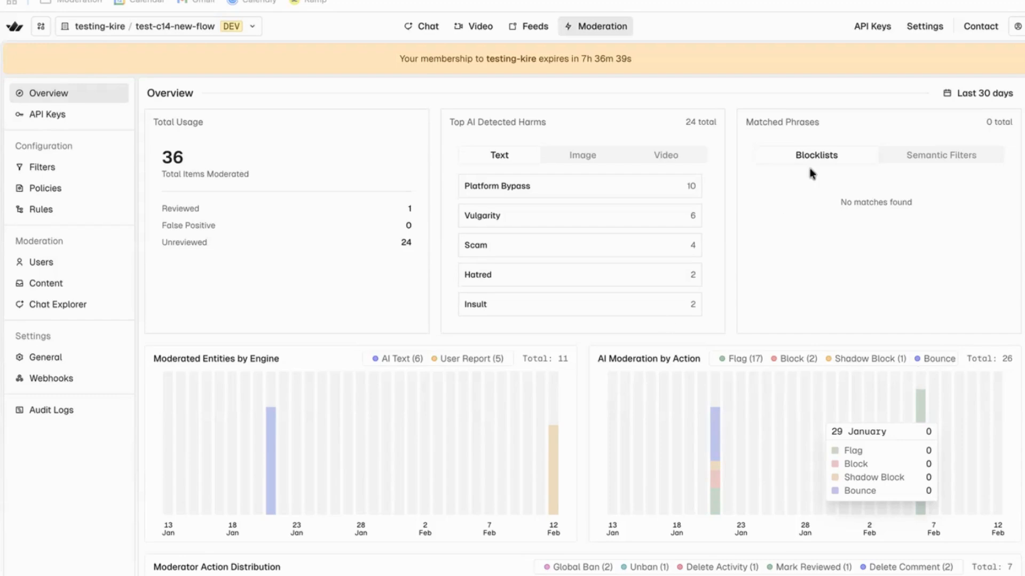
# Step: Review the moderation overview's date range options and charts, and look at the app's API keys
pyautogui.click(989, 95)
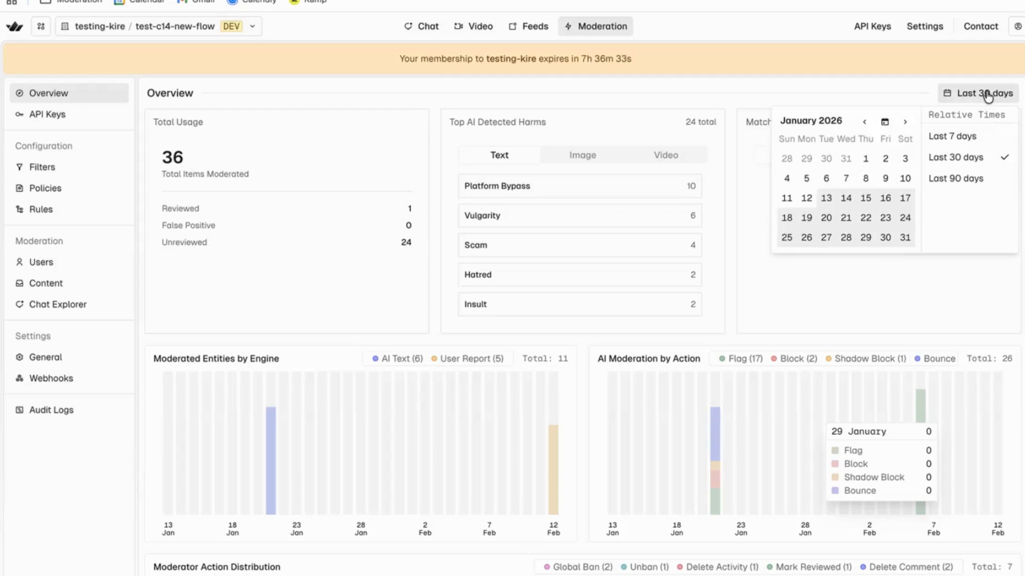
pyautogui.click(987, 94)
pyautogui.scroll(-8, 733, 239)
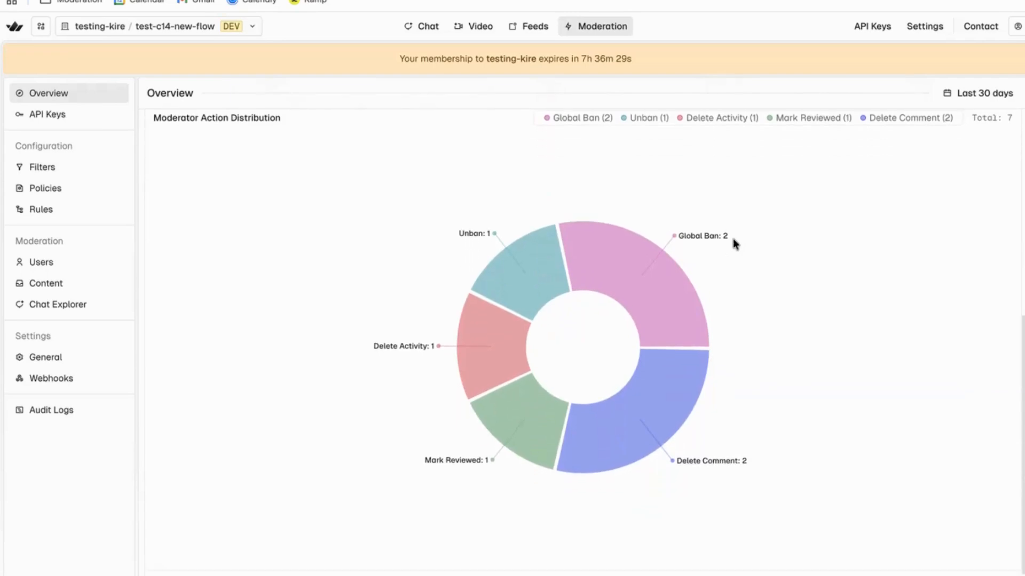
pyautogui.scroll(9, 733, 238)
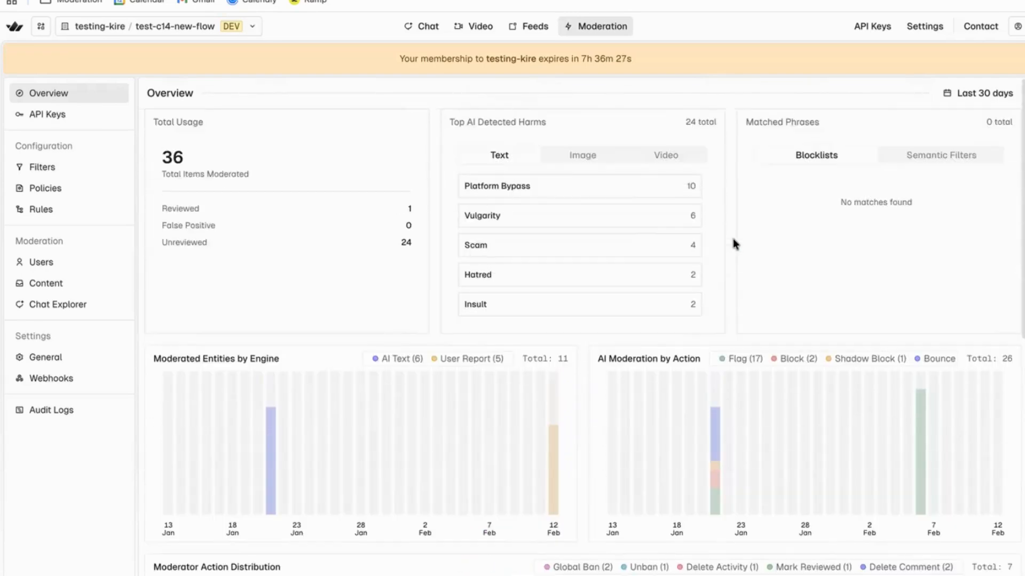
pyautogui.click(93, 124)
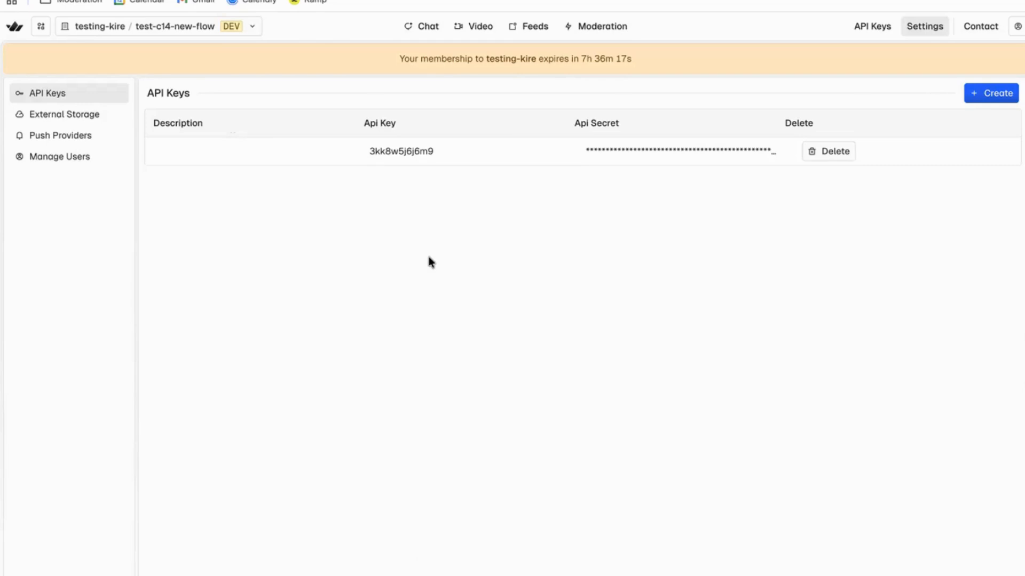
pyautogui.click(615, 37)
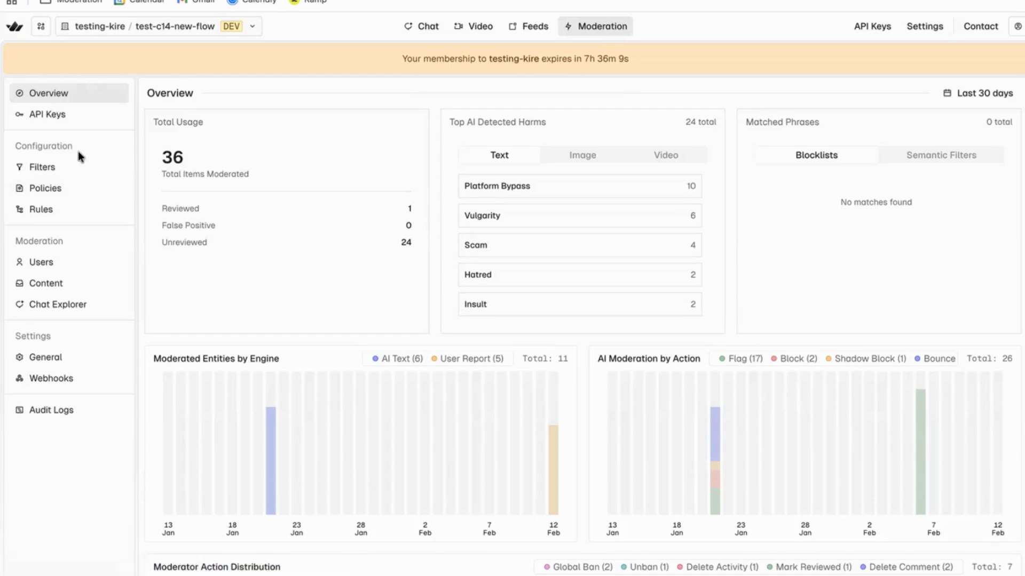
# Step: Look through the configured semantic filters, blocklists, allowlists and regex filters
pyautogui.click(78, 171)
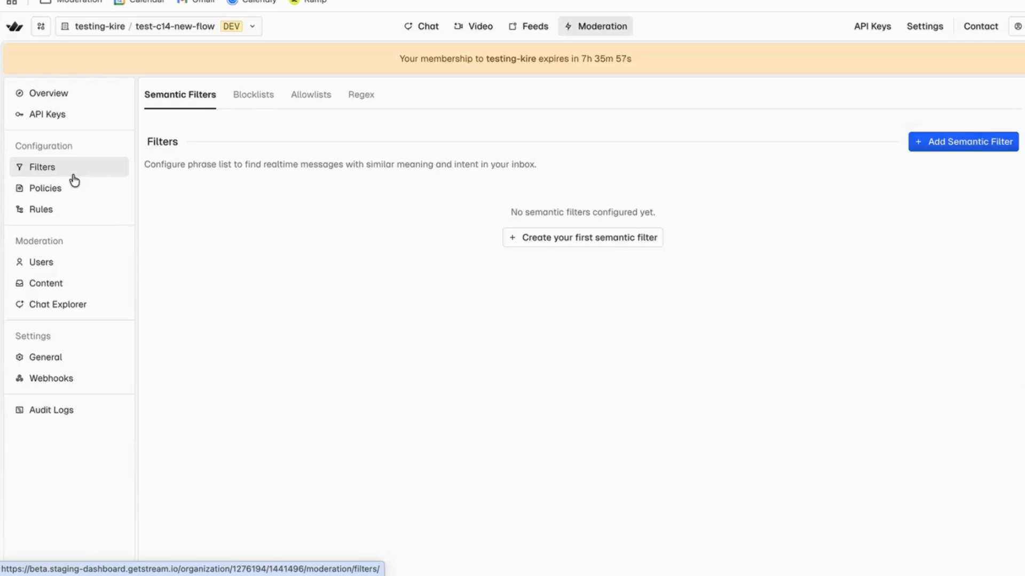
pyautogui.click(246, 96)
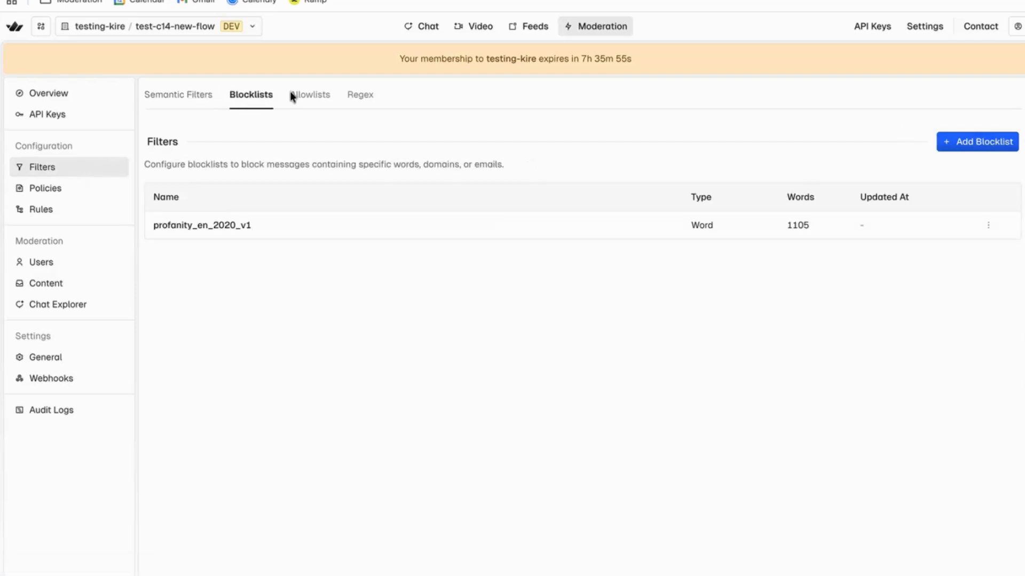
pyautogui.click(312, 97)
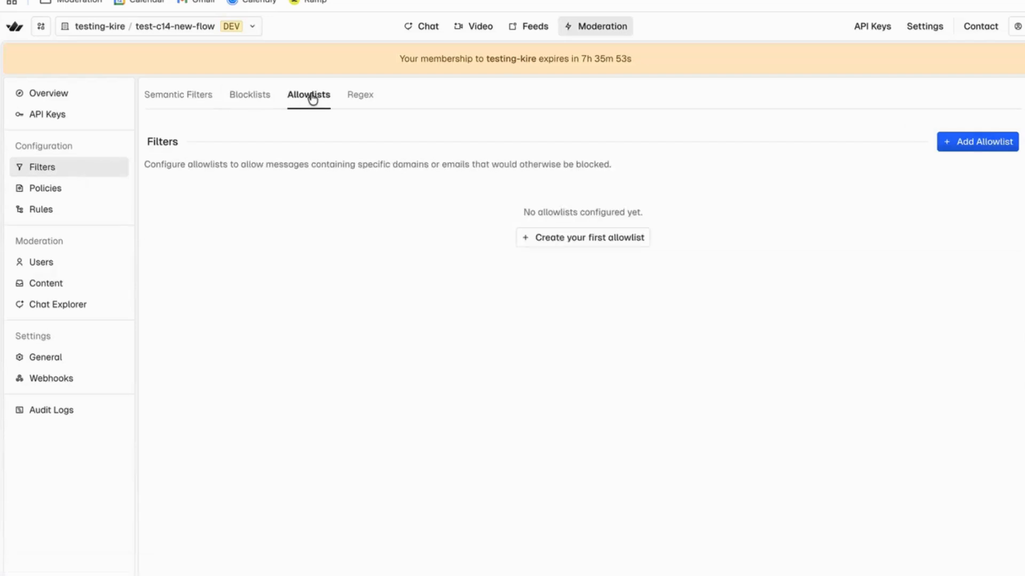
pyautogui.click(366, 100)
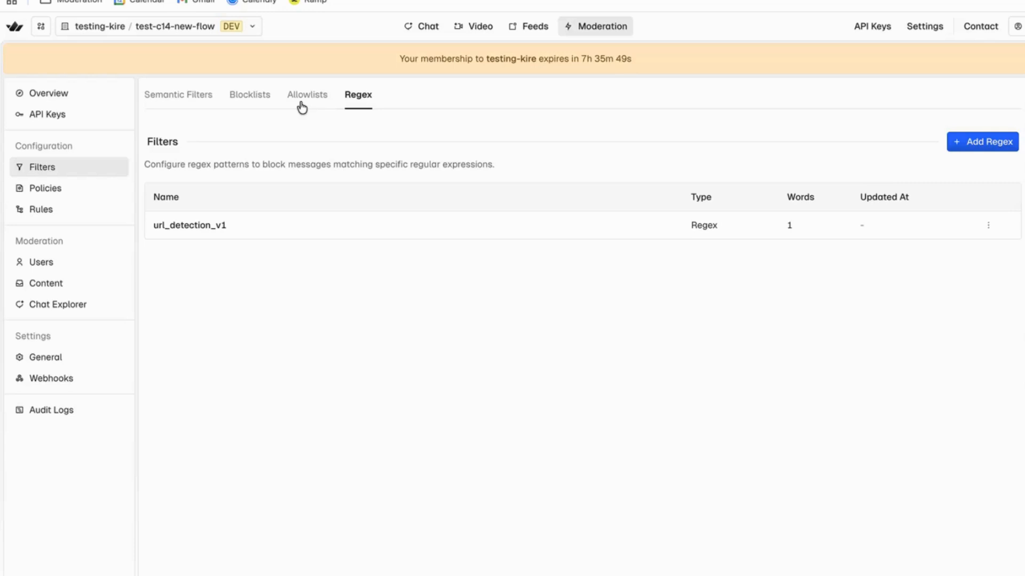
# Step: Open the chat:messaging policy and inspect the label and context configuration of its AI (LLM): Text section
pyautogui.click(96, 198)
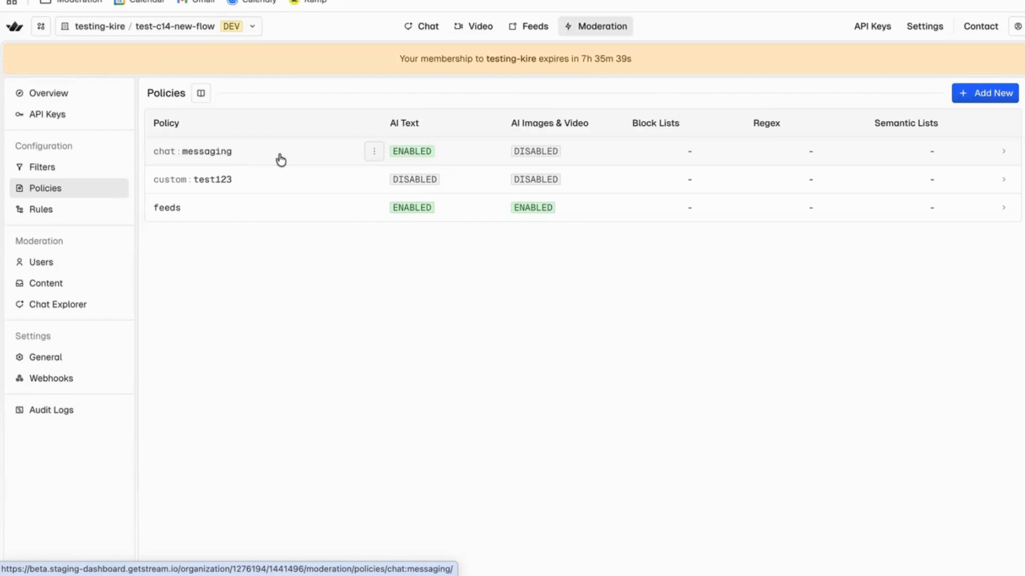
pyautogui.click(595, 155)
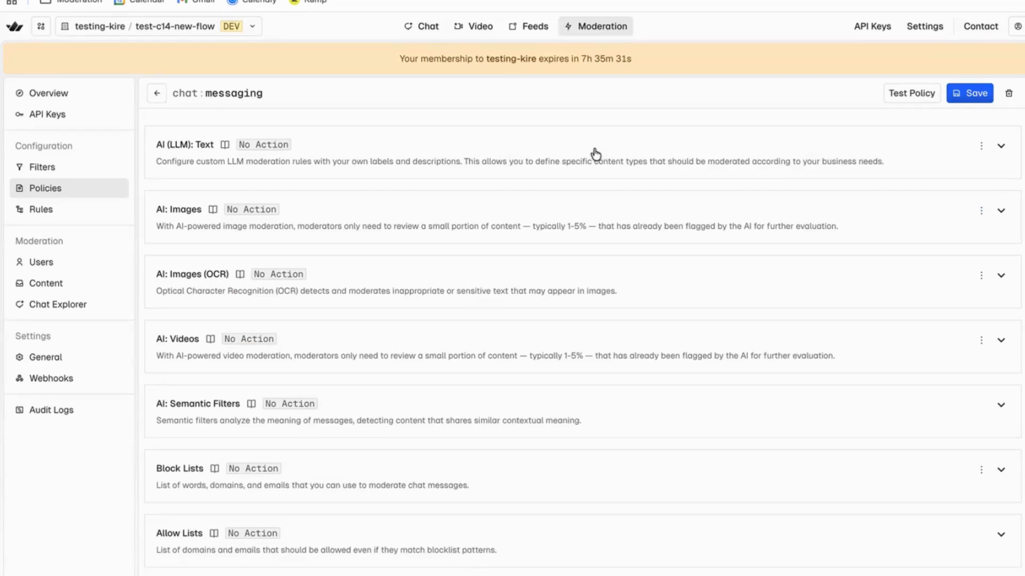
pyautogui.click(1002, 146)
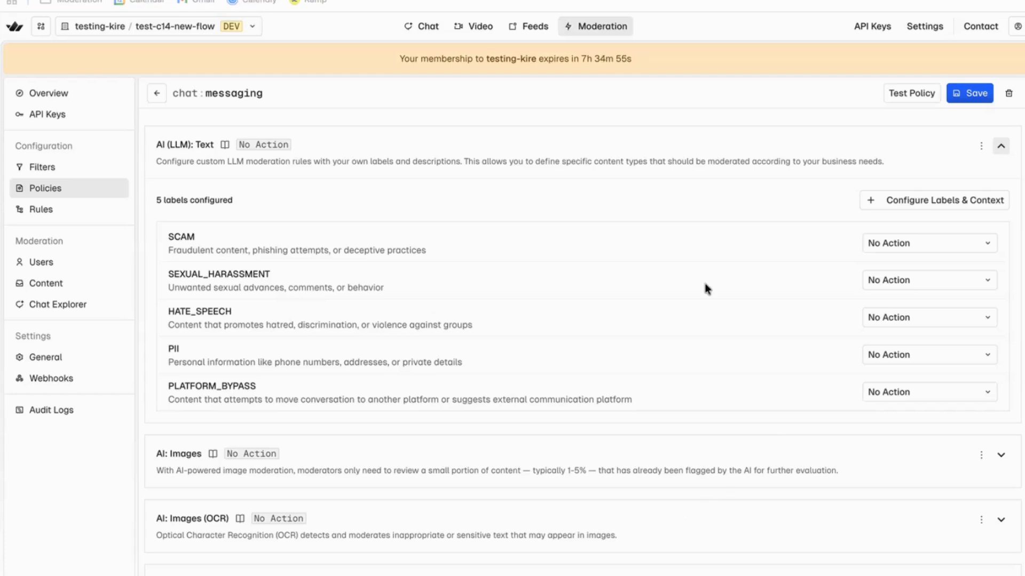
pyautogui.click(892, 199)
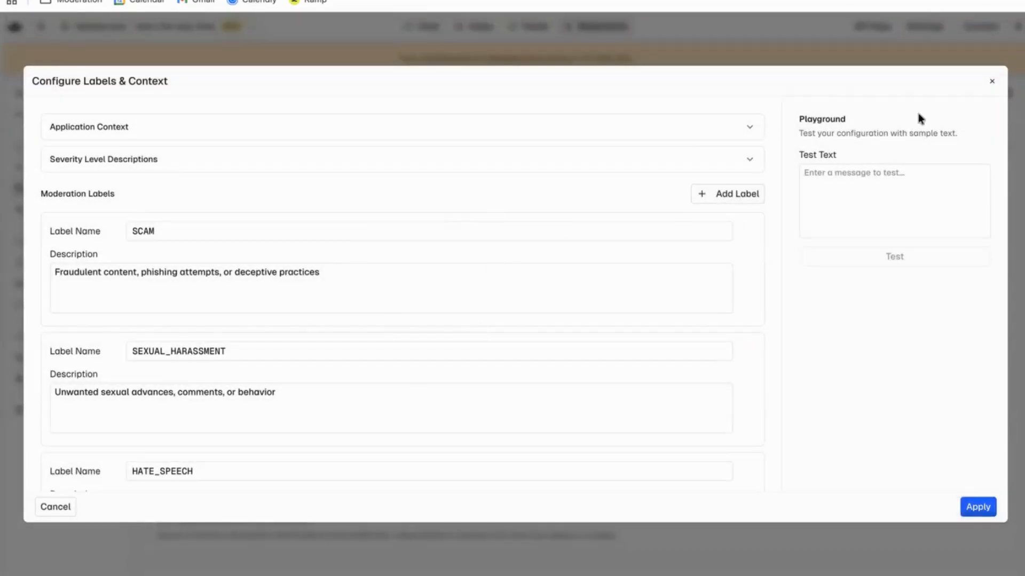
pyautogui.click(992, 83)
# Step: Set the action for the SCAM label in AI (LLM): Text to Shadow Block and collapse the section
pyautogui.click(903, 246)
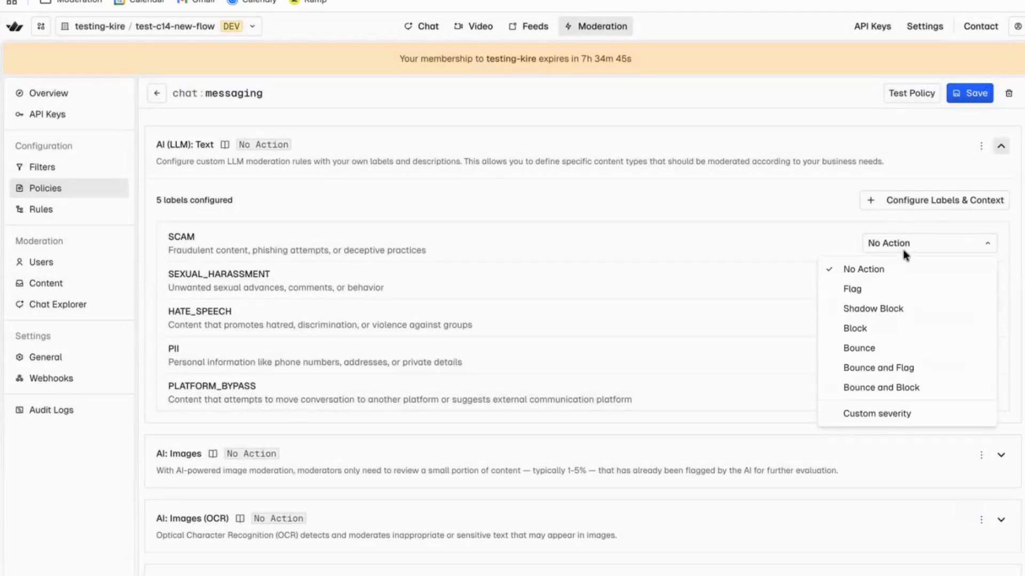
pyautogui.click(919, 308)
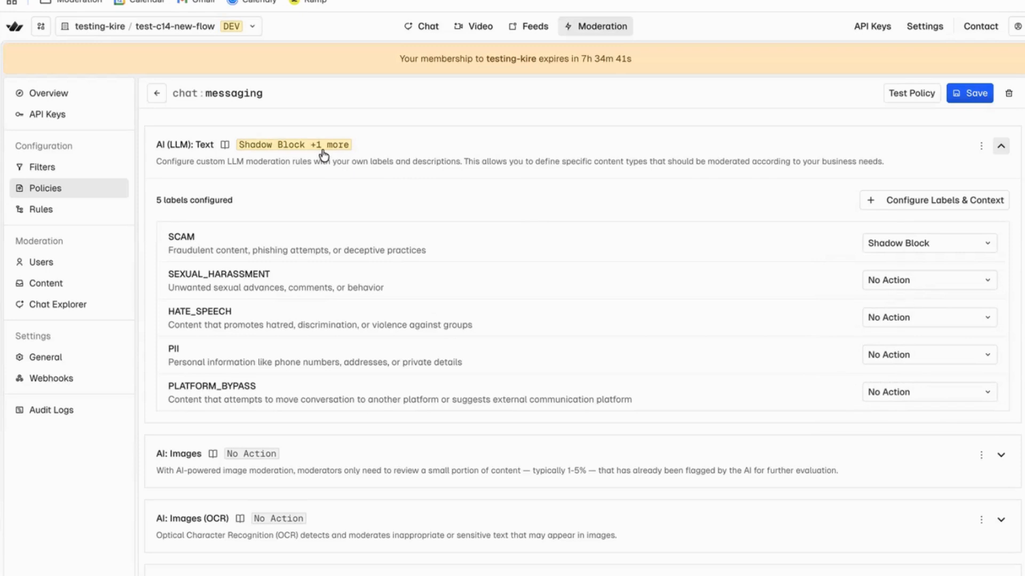
pyautogui.moveTo(323, 153)
pyautogui.click(1002, 146)
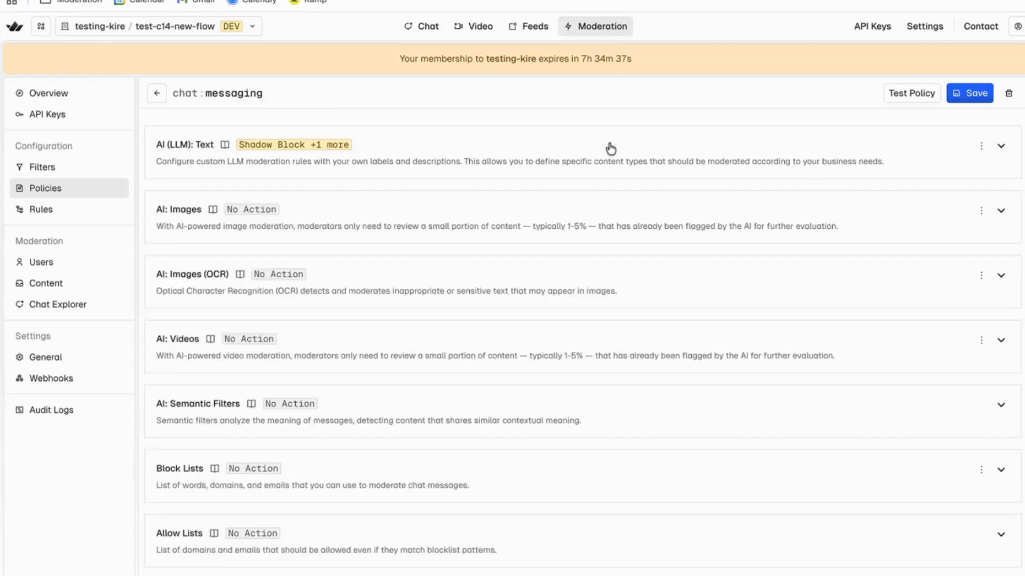
pyautogui.moveTo(332, 147)
pyautogui.click(433, 165)
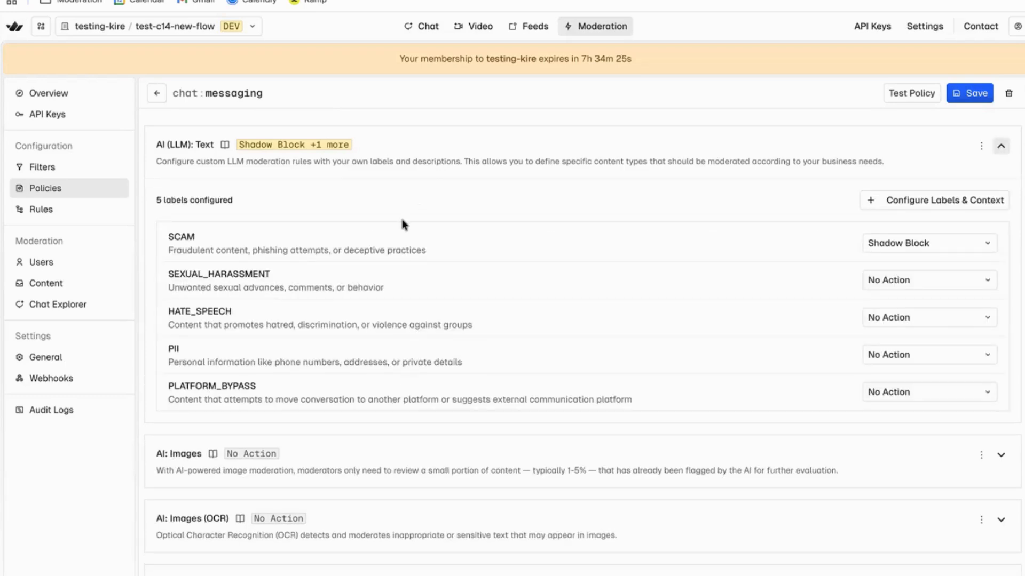
pyautogui.click(451, 158)
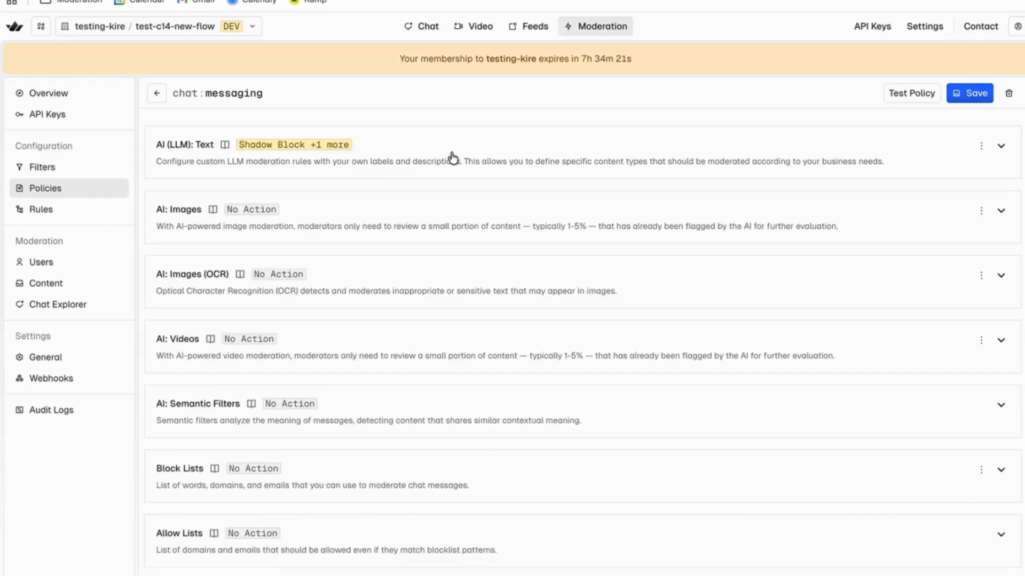
# Step: Set the action for the profanity_en_2020_v1 block list to Mask and Flag and collapse the Block Lists section
pyautogui.scroll(-1, 442, 233)
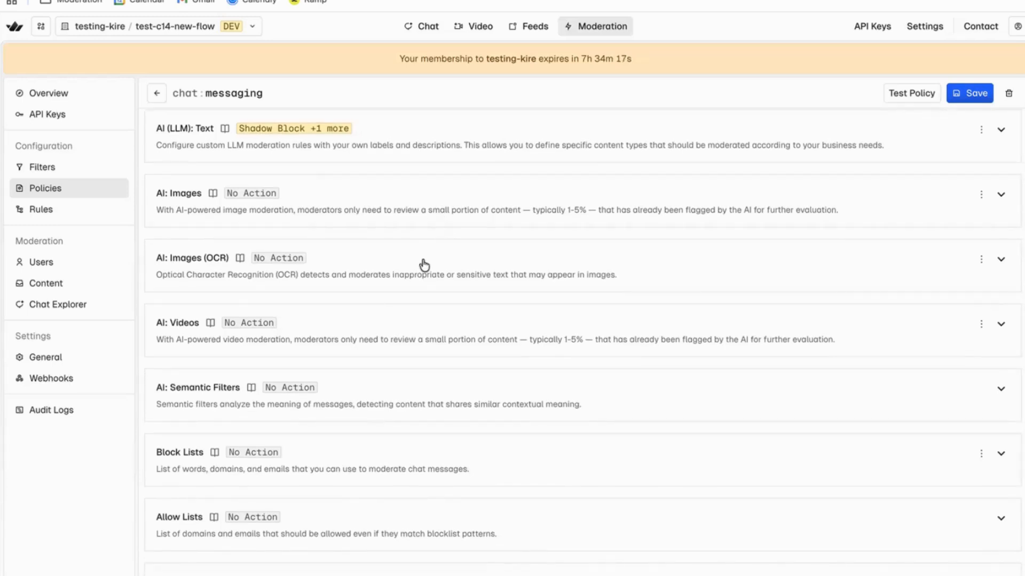
pyautogui.scroll(-1, 422, 264)
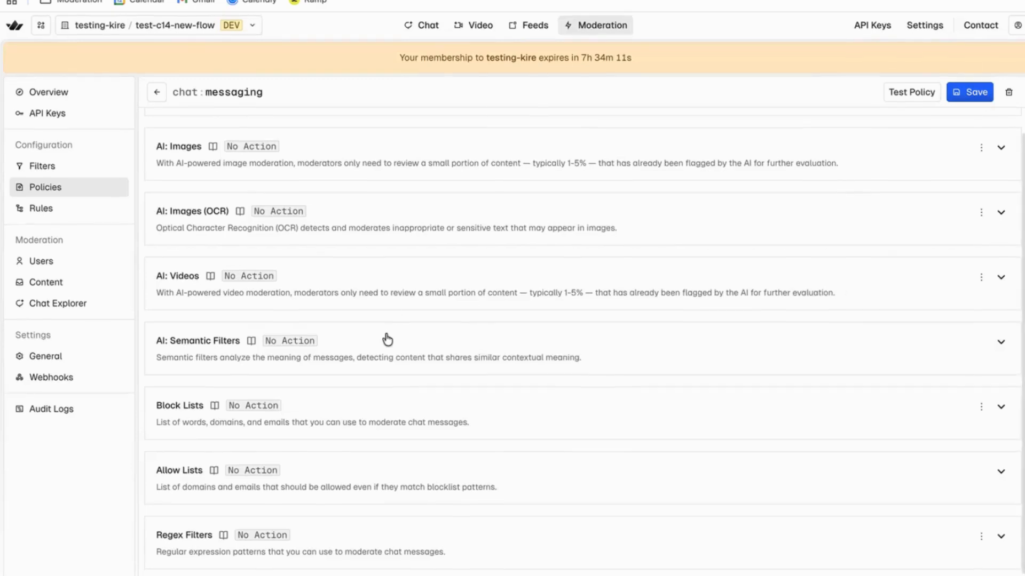
pyautogui.click(342, 424)
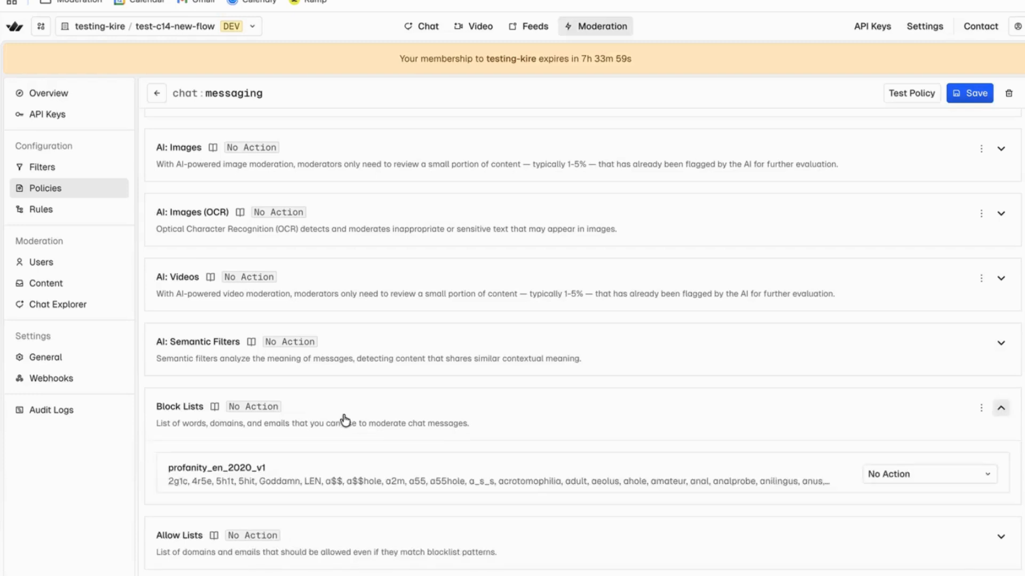
pyautogui.scroll(-1, 343, 419)
pyautogui.click(935, 425)
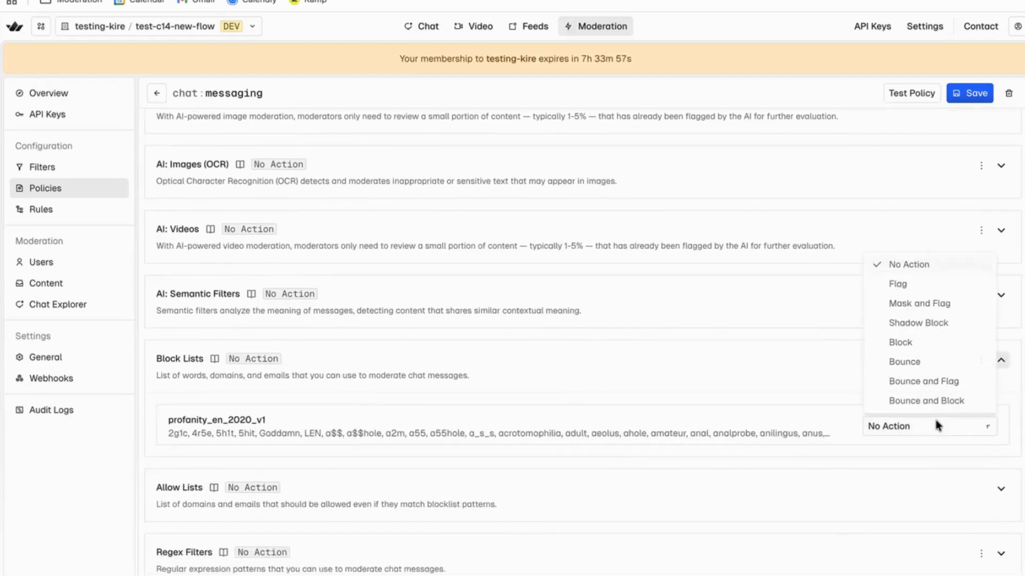
pyautogui.click(902, 301)
pyautogui.click(854, 375)
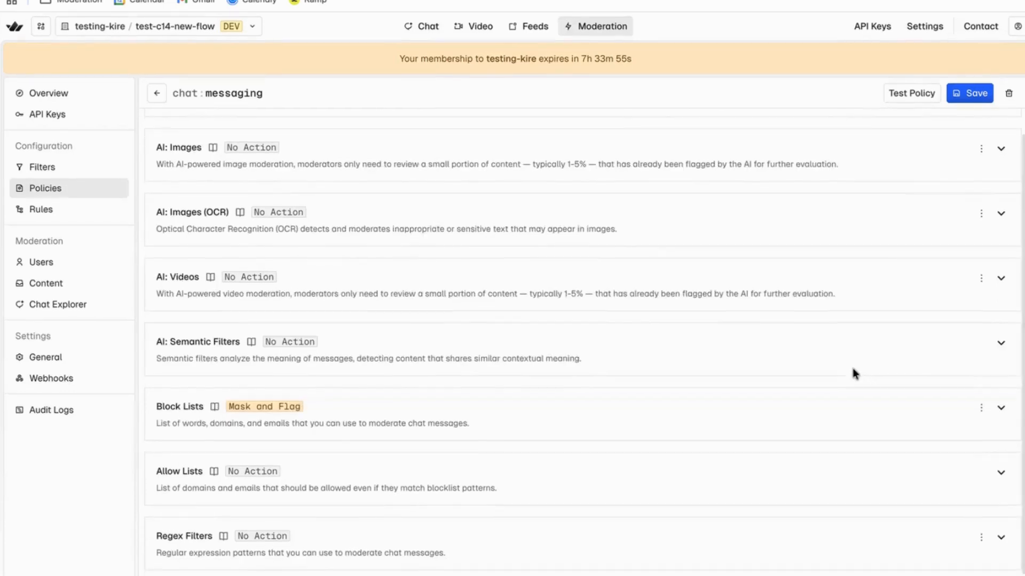
# Step: Set the action for all AI: Videos content to Flag and take a look at the policy's test dialog
pyautogui.click(981, 282)
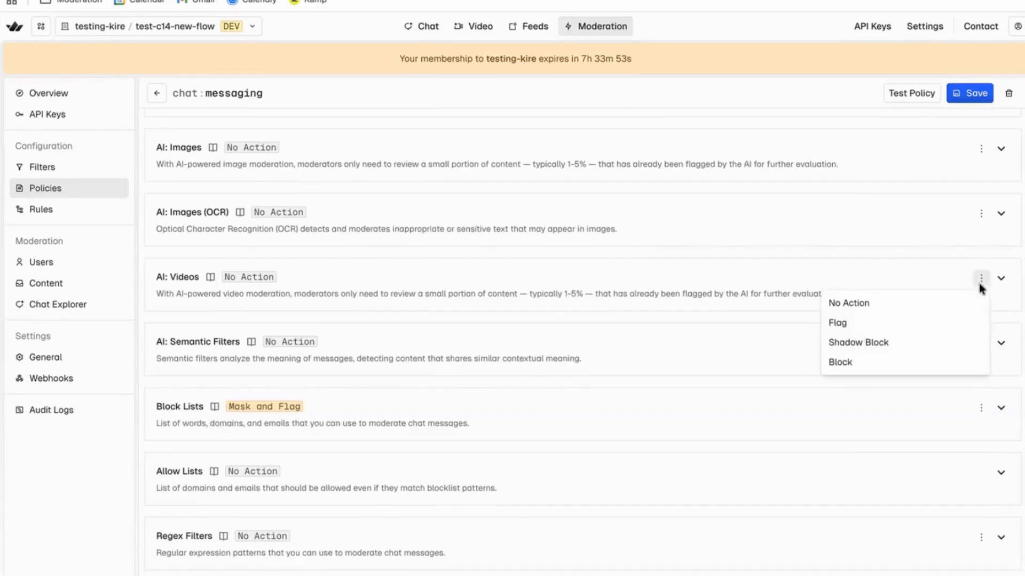
pyautogui.click(960, 324)
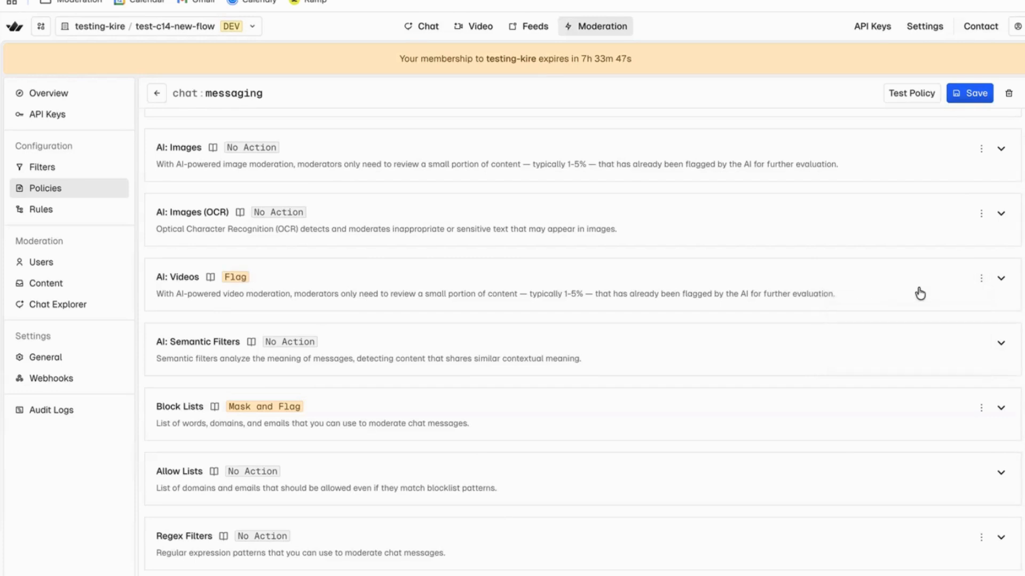
pyautogui.scroll(1, 919, 293)
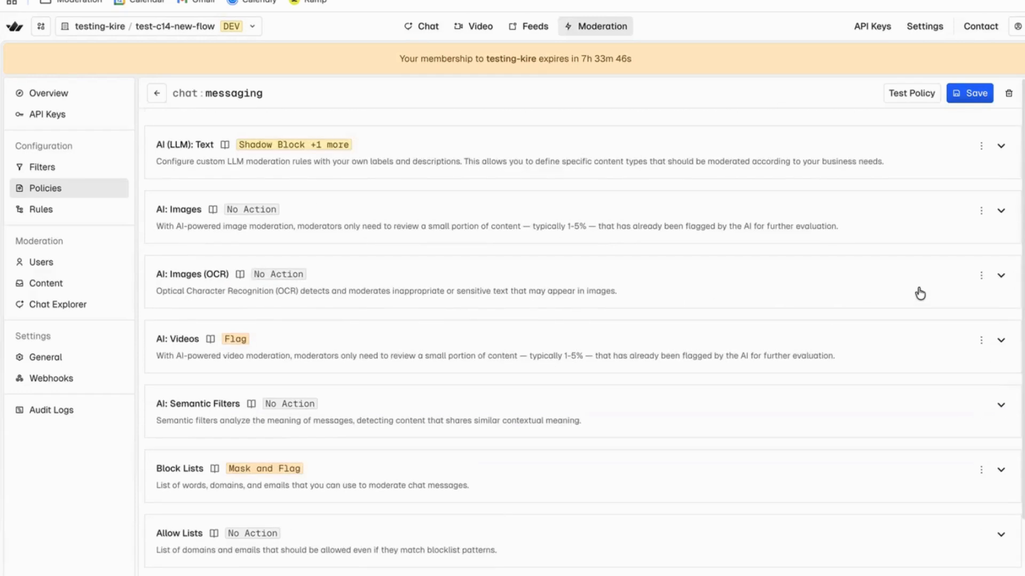
pyautogui.click(930, 96)
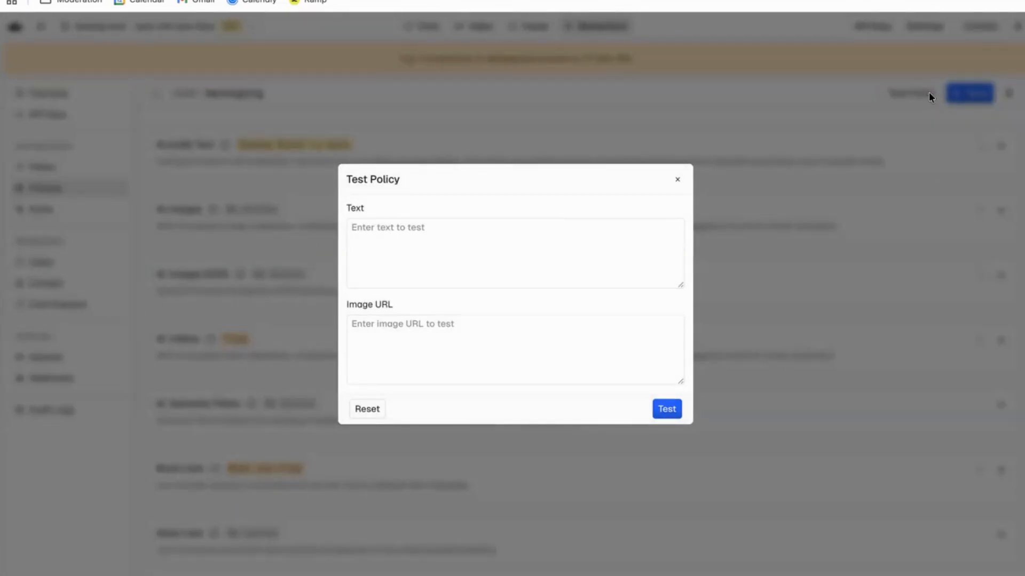
pyautogui.click(677, 180)
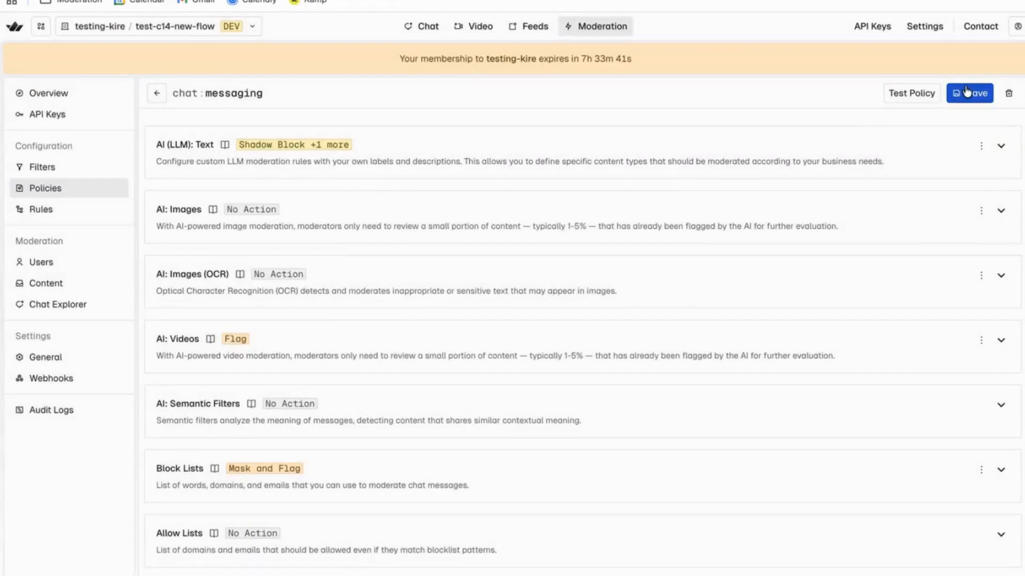
# Step: Start a new user rule with the condition that at least 5 text contents match the profanity_en_2020_v1 blocklist
pyautogui.click(106, 214)
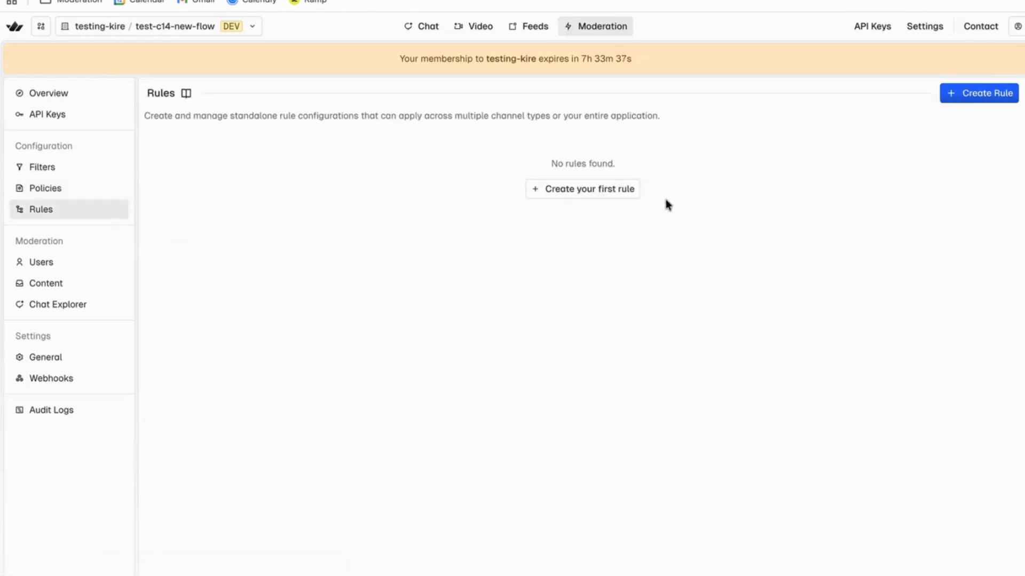
pyautogui.click(592, 192)
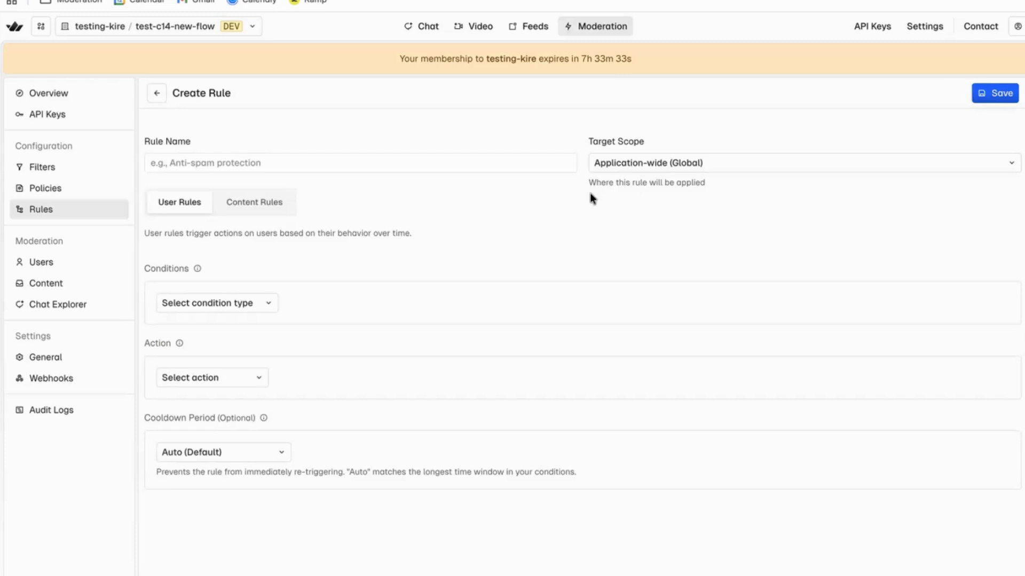
pyautogui.click(262, 307)
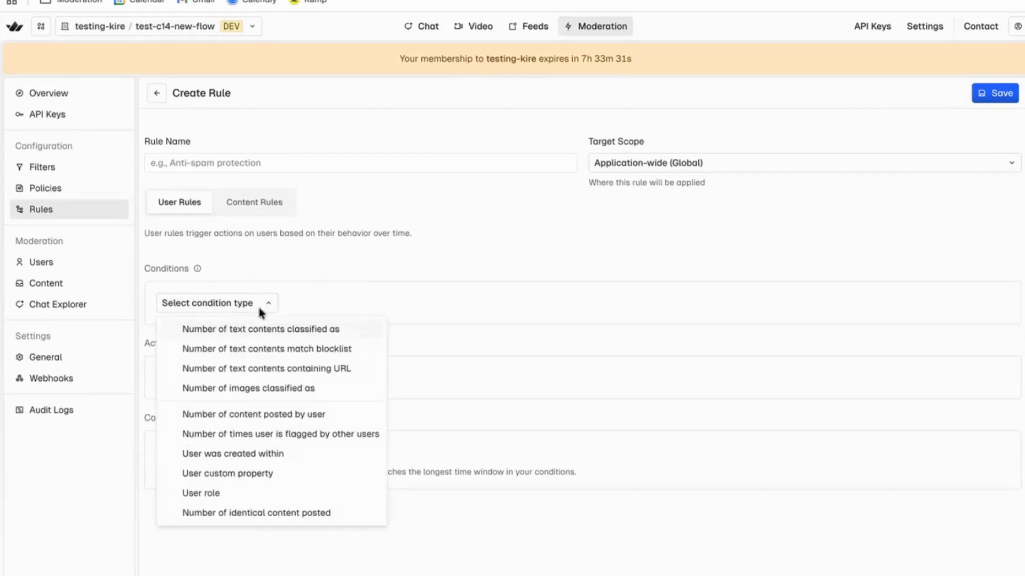
pyautogui.click(261, 347)
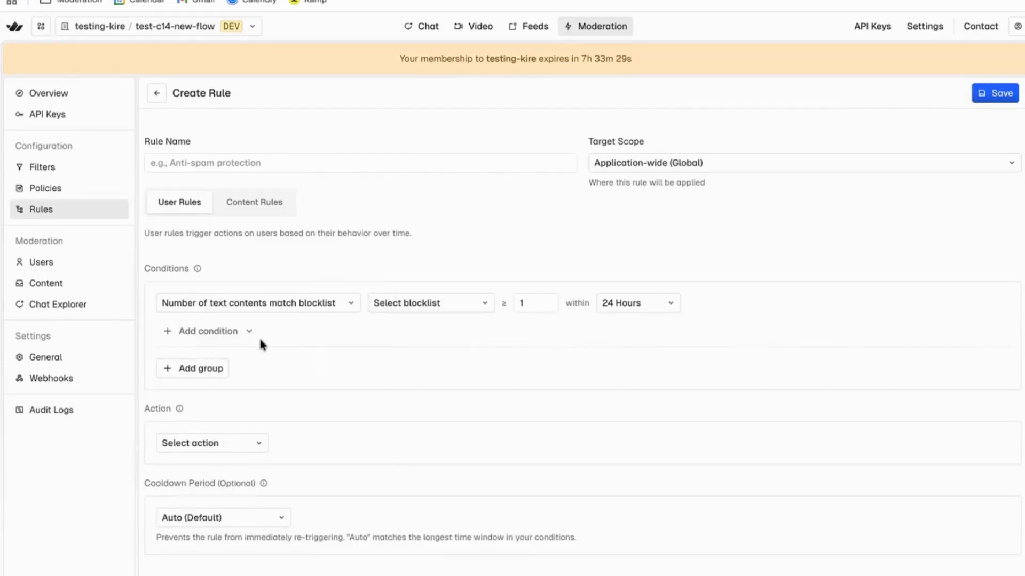
pyautogui.click(393, 297)
pyautogui.click(401, 328)
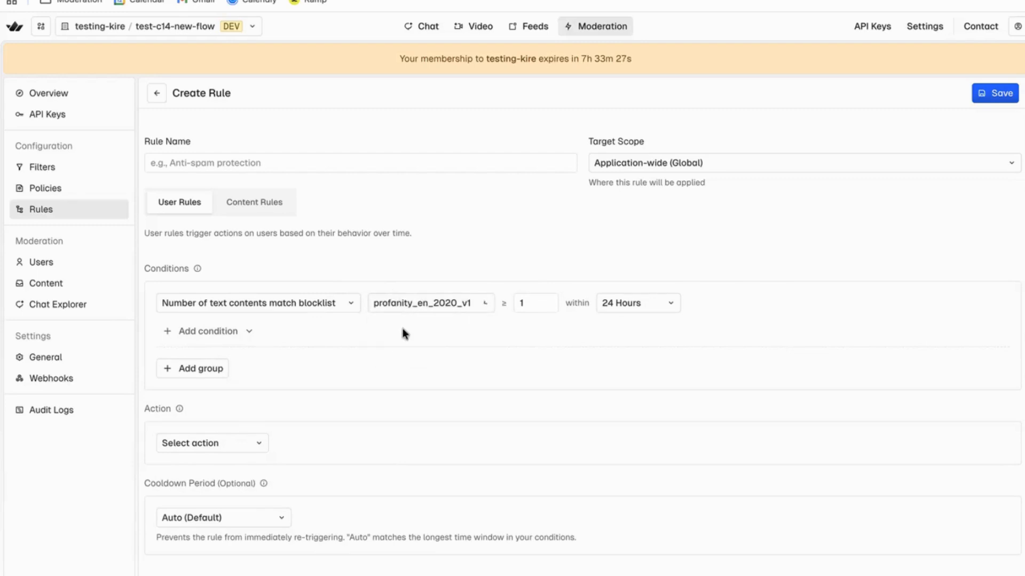
pyautogui.click(537, 306)
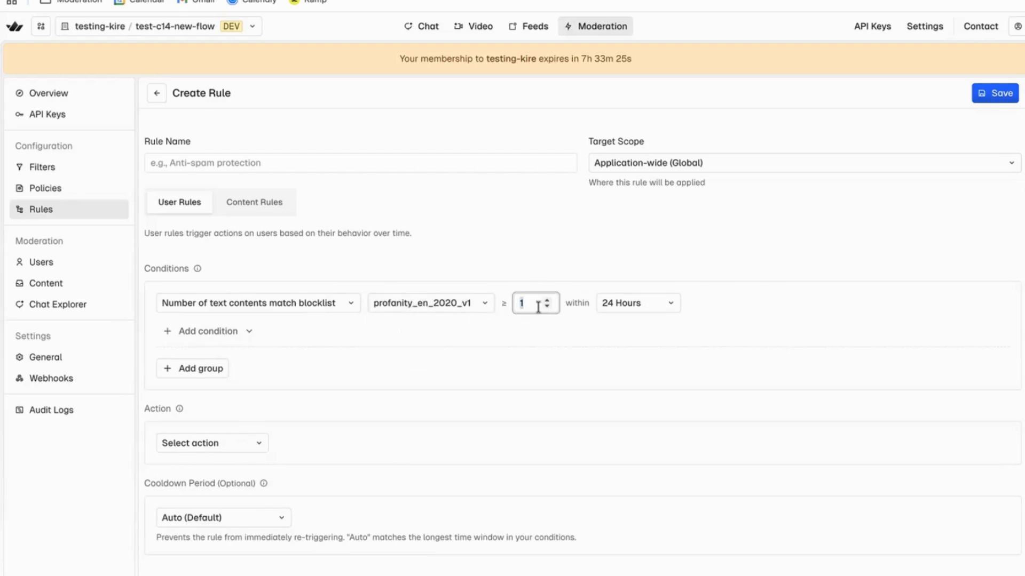
pyautogui.write('5')
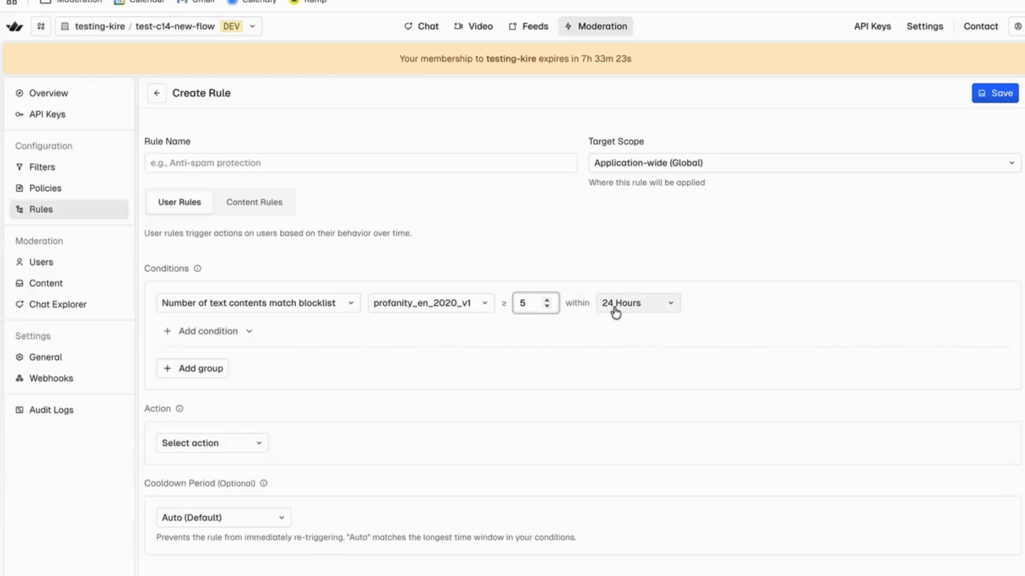
# Step: Add a second condition group to the rule, try the OR operator between the groups, and set it back to AND
pyautogui.click(219, 331)
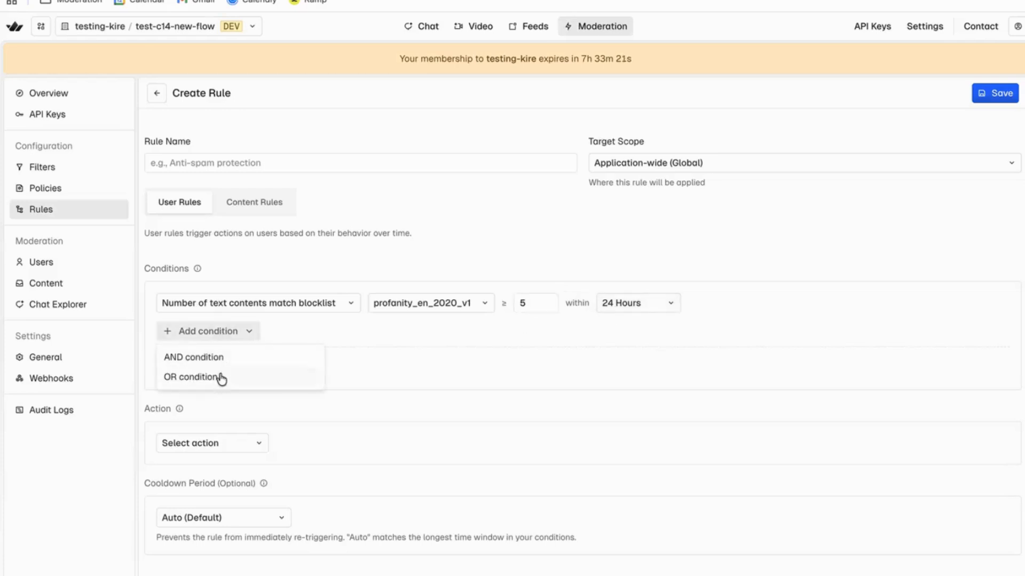
pyautogui.click(279, 334)
pyautogui.click(201, 365)
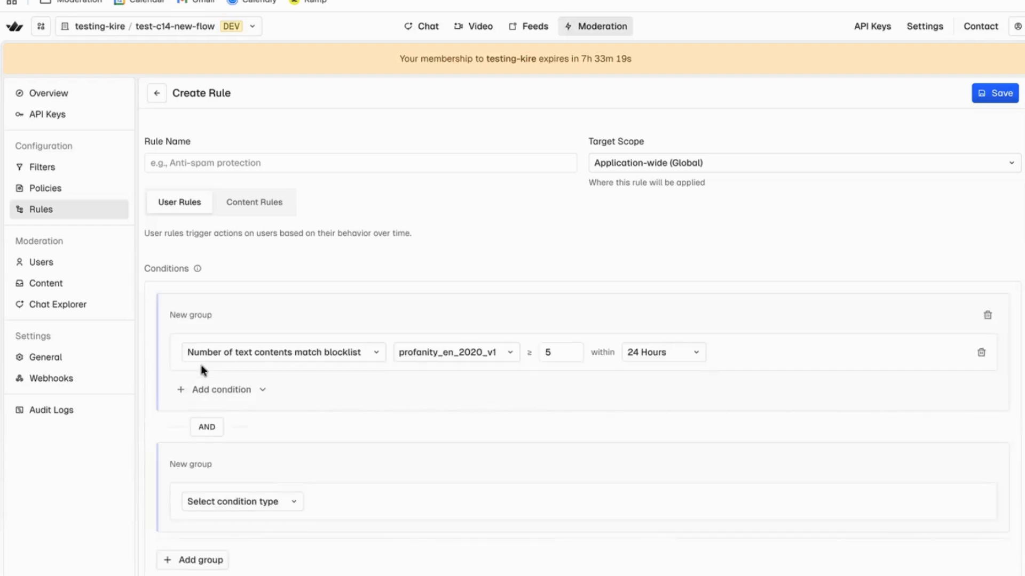
pyautogui.scroll(-3, 200, 367)
pyautogui.click(204, 272)
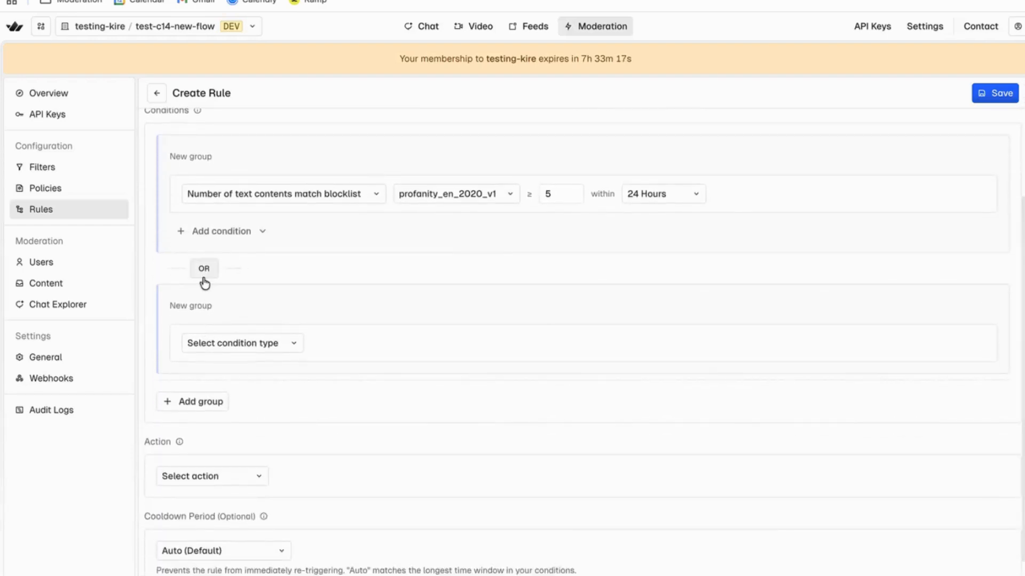
pyautogui.click(205, 270)
pyautogui.scroll(-1, 206, 275)
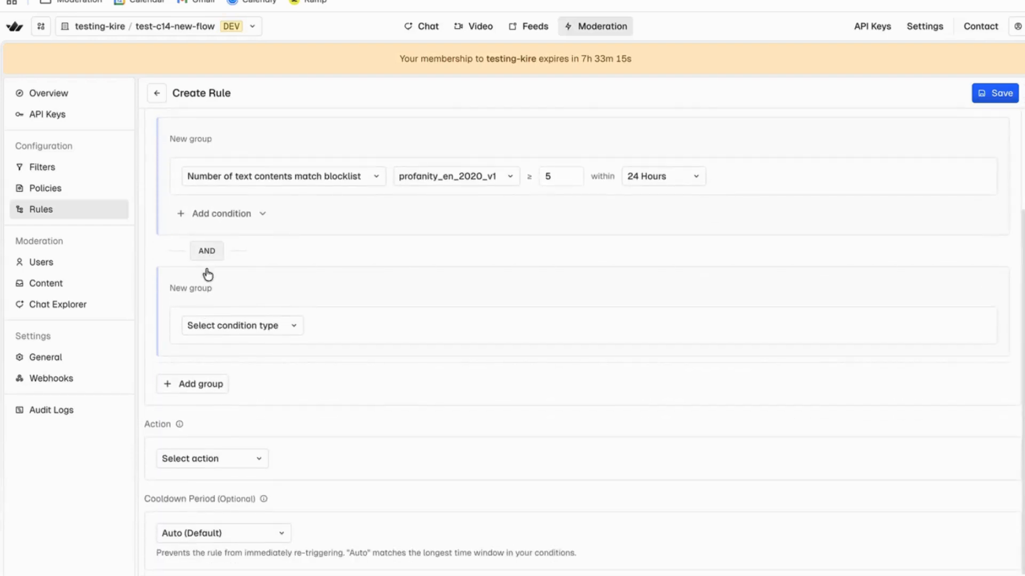
# Step: Set the rule's action to Shadow Ban for 1 Week and enable deleting all messages from the user
pyautogui.click(223, 453)
pyautogui.click(225, 394)
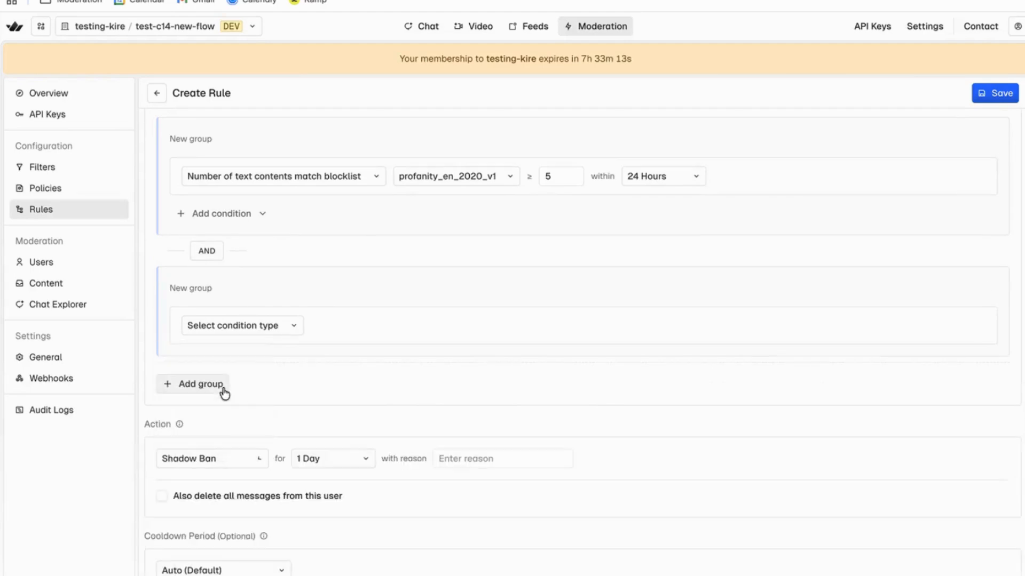
pyautogui.click(348, 455)
pyautogui.click(347, 349)
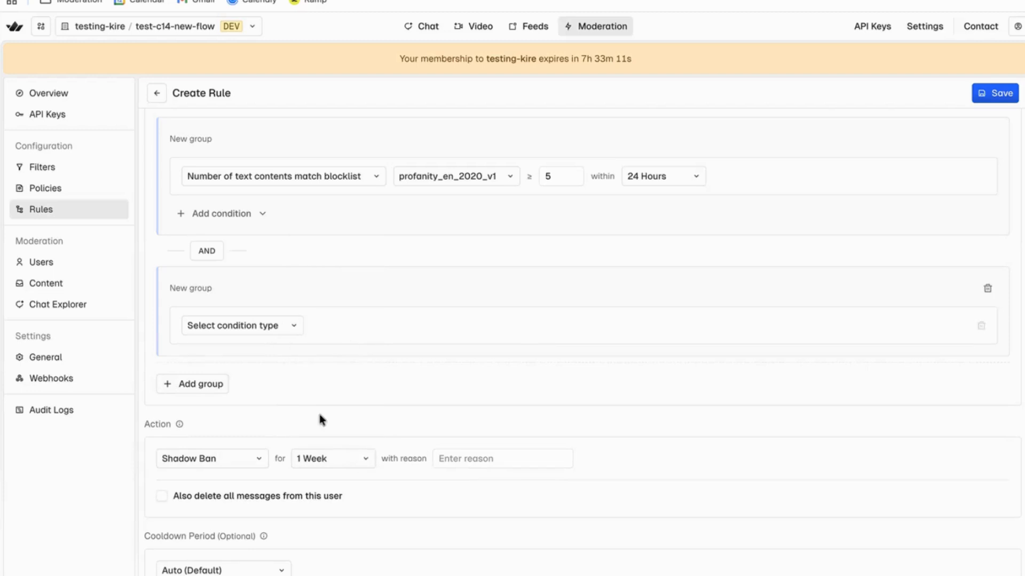
pyautogui.scroll(-1, 320, 416)
pyautogui.click(511, 421)
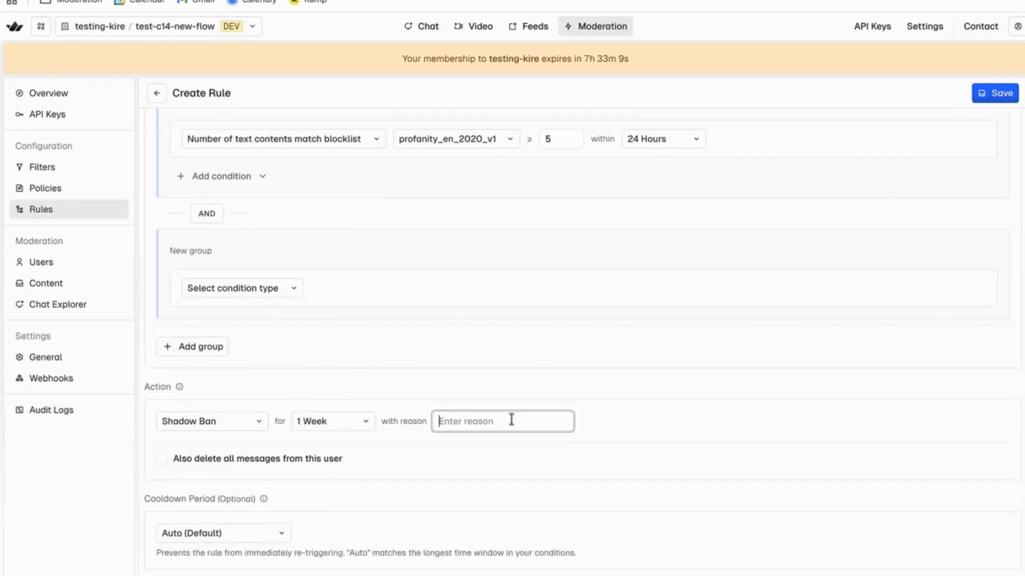
pyautogui.click(219, 460)
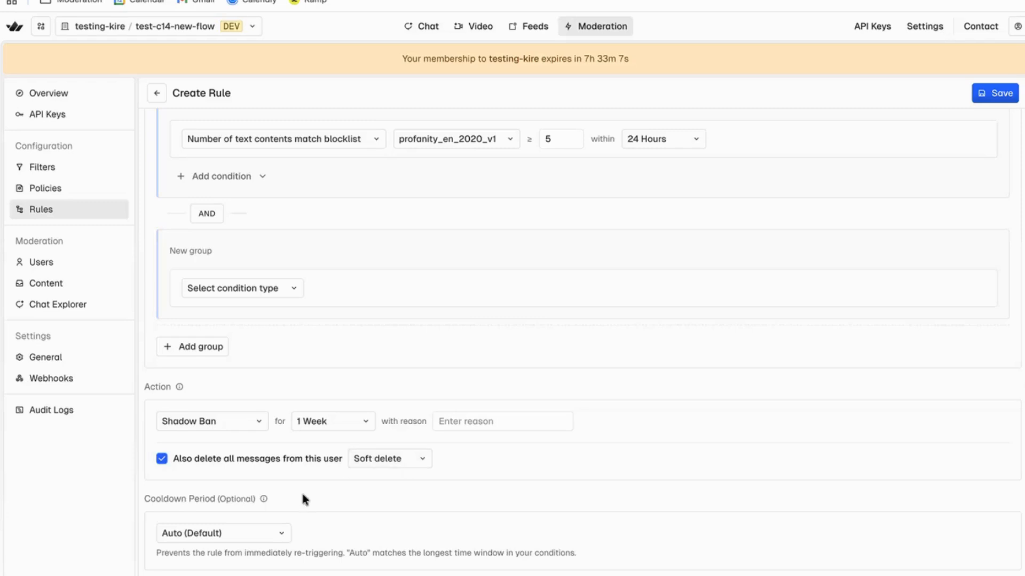
# Step: Look at the Rule Name field and the available Target Scope options without changing the scope
pyautogui.scroll(5, 262, 541)
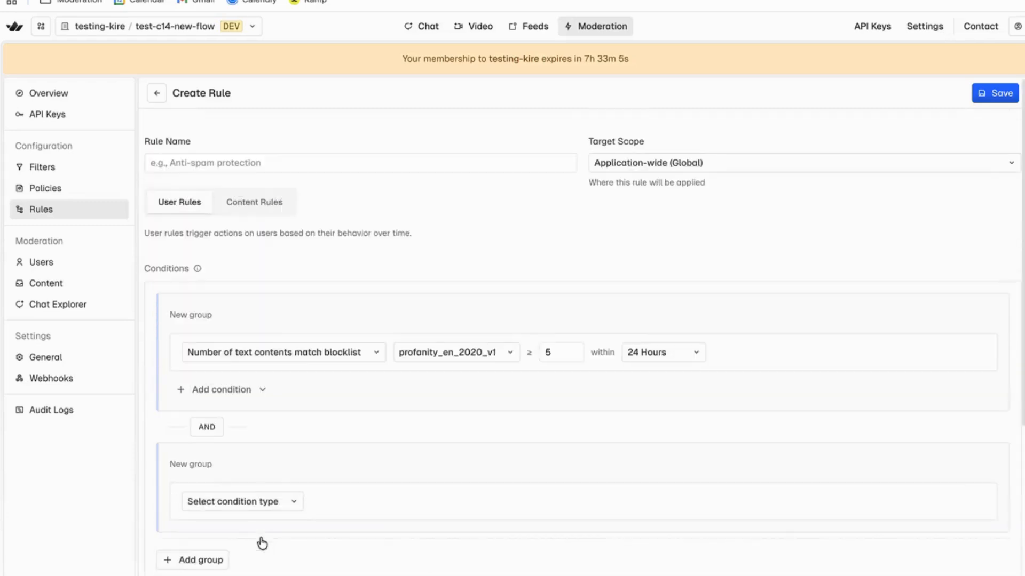
pyautogui.click(475, 171)
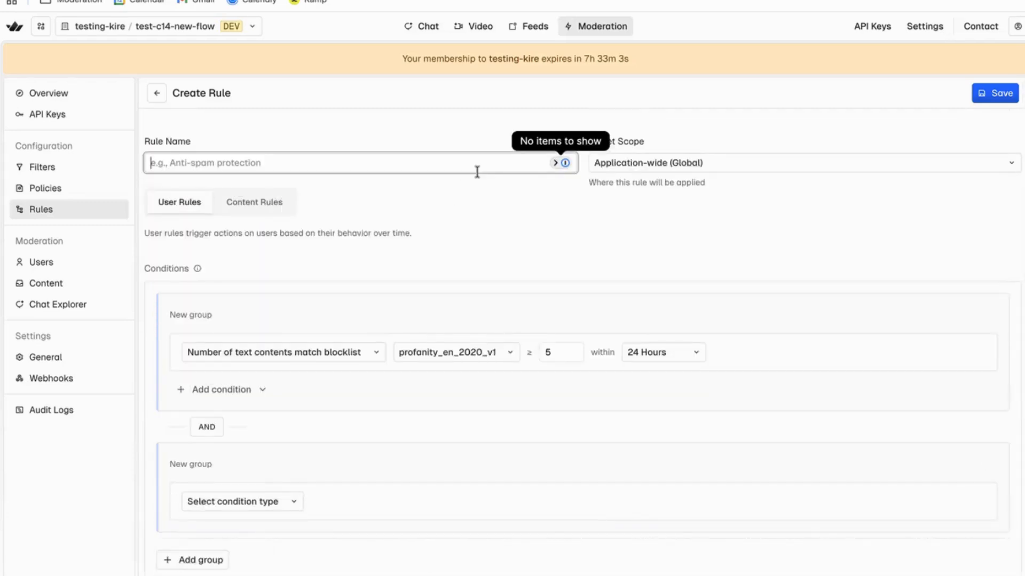
pyautogui.click(703, 169)
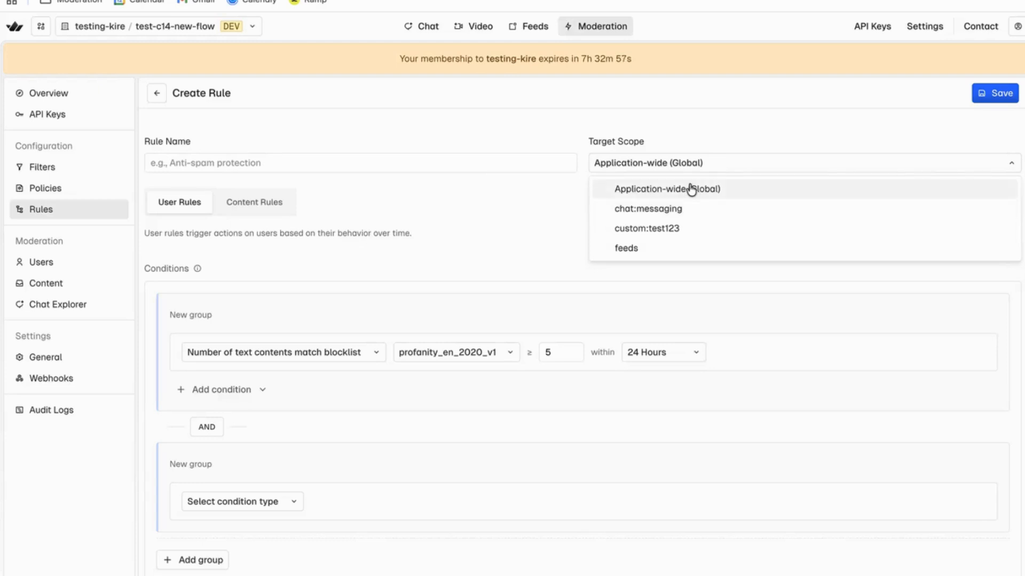
pyautogui.click(705, 128)
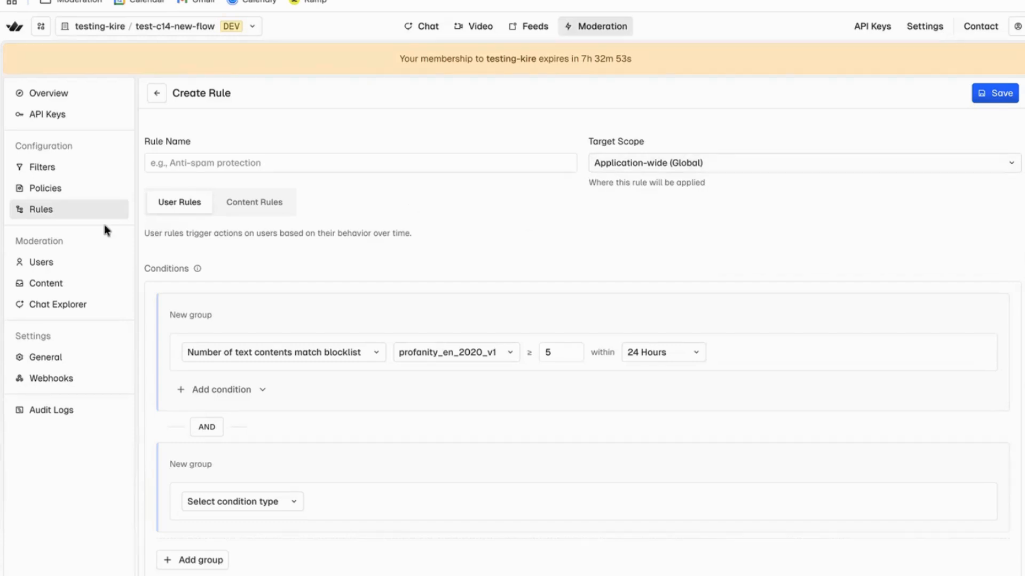
# Step: Open the Users moderation queue and look through its Reporter Type, Reason and Moderator Action filter options and its date range choices
pyautogui.click(91, 262)
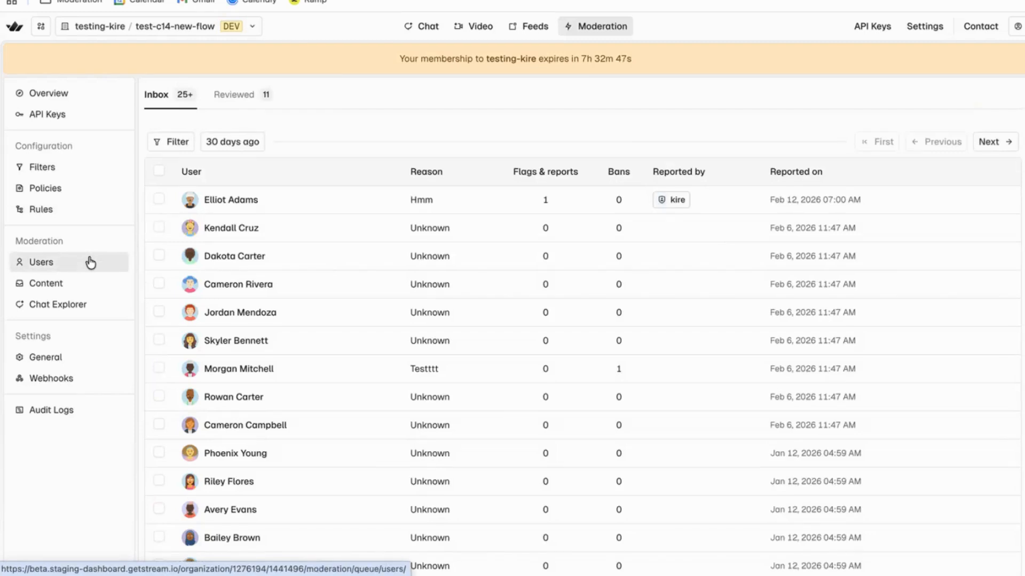
pyautogui.click(159, 145)
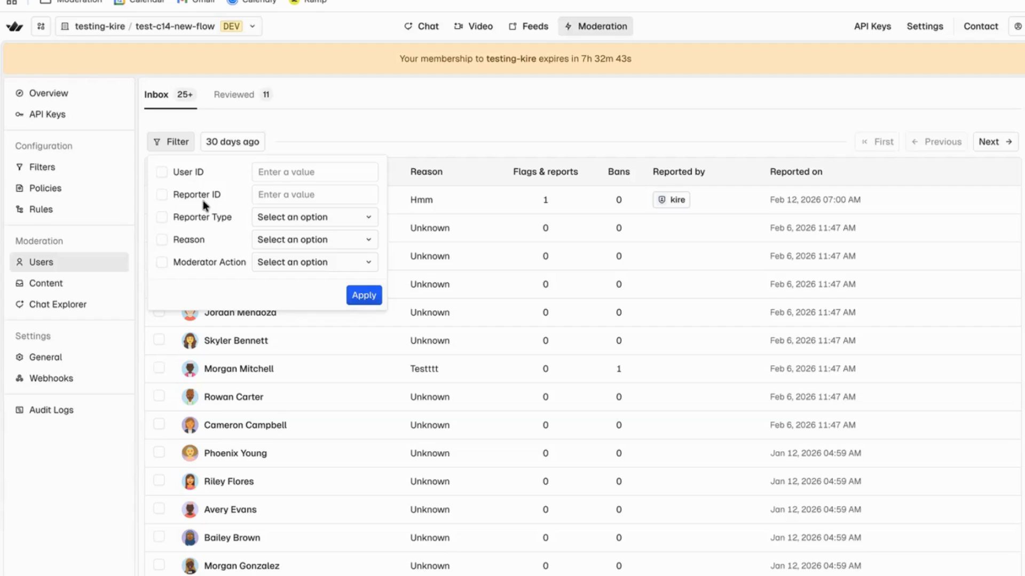
pyautogui.click(314, 217)
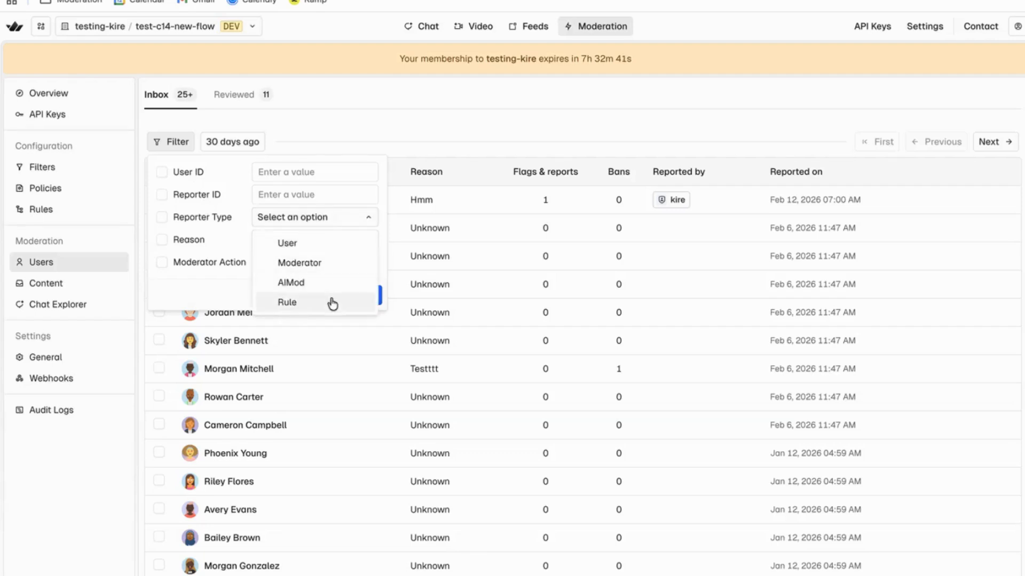
pyautogui.click(206, 211)
pyautogui.click(277, 243)
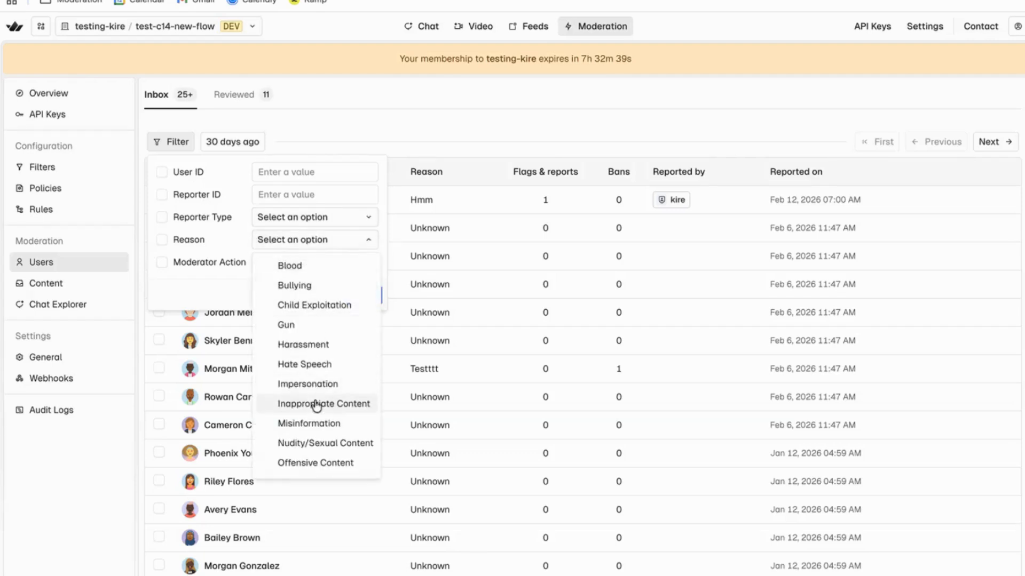
pyautogui.click(318, 277)
pyautogui.click(302, 264)
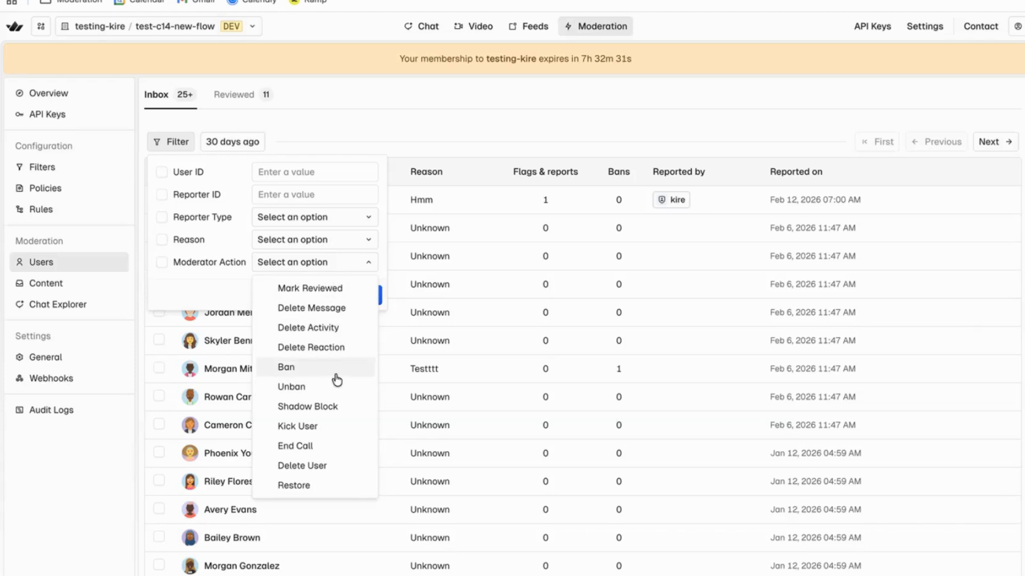
pyautogui.click(348, 122)
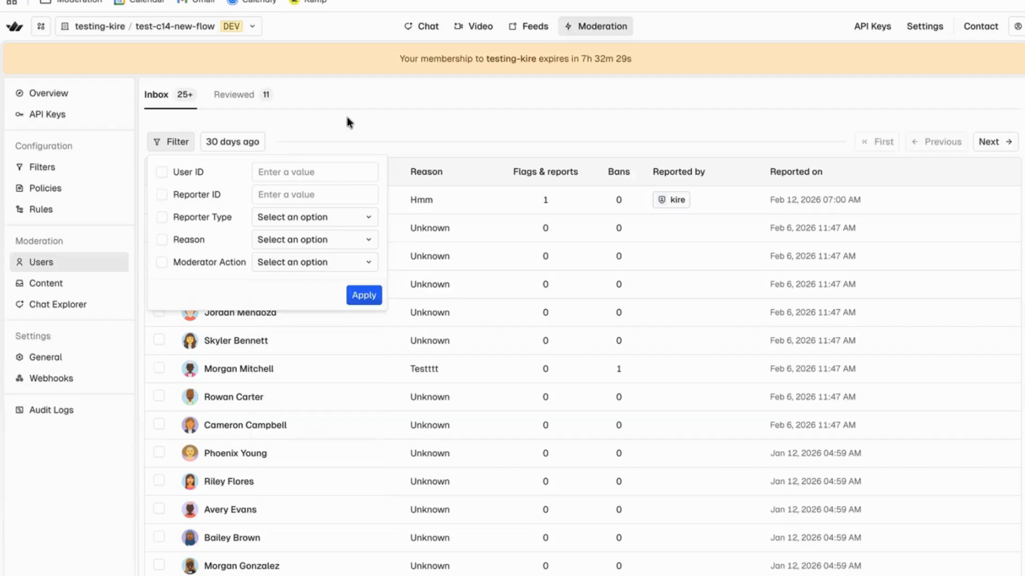
pyautogui.click(347, 118)
pyautogui.click(243, 142)
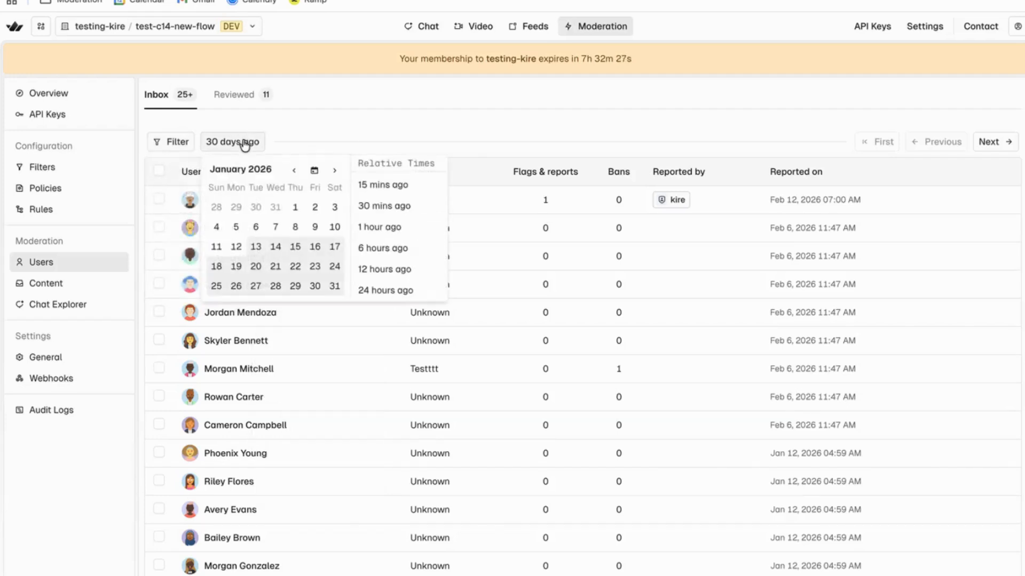
pyautogui.click(243, 142)
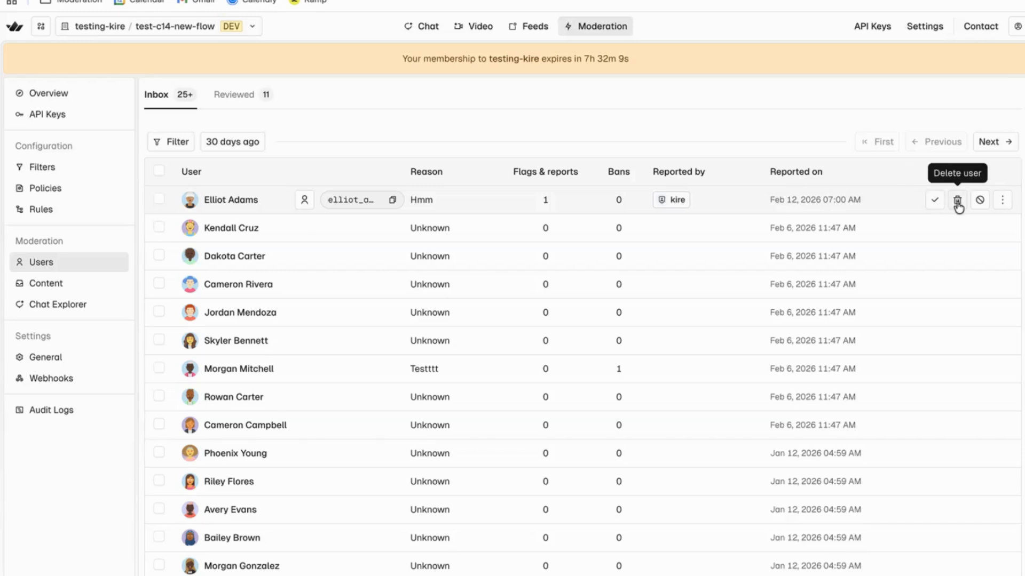
# Step: View the details of the first user in the inbox, including the review queue, user's actions and moderator notes
pyautogui.click(1002, 201)
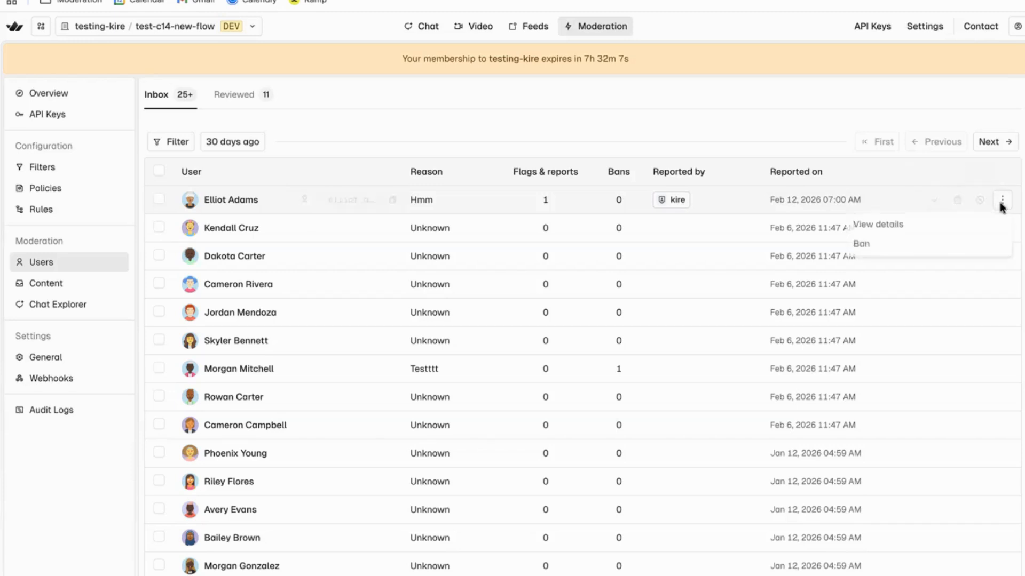
pyautogui.click(972, 226)
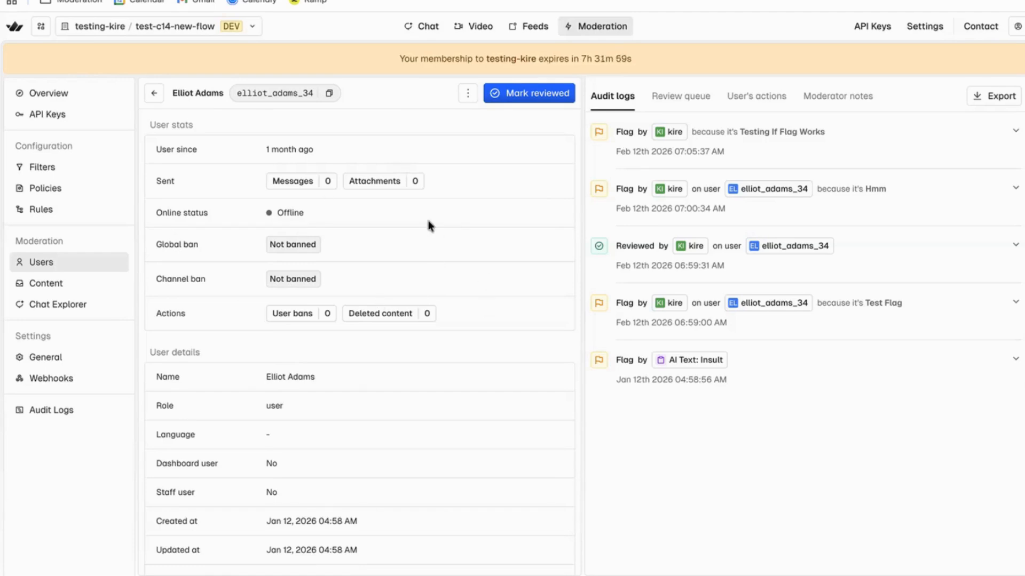
pyautogui.scroll(-1, 428, 222)
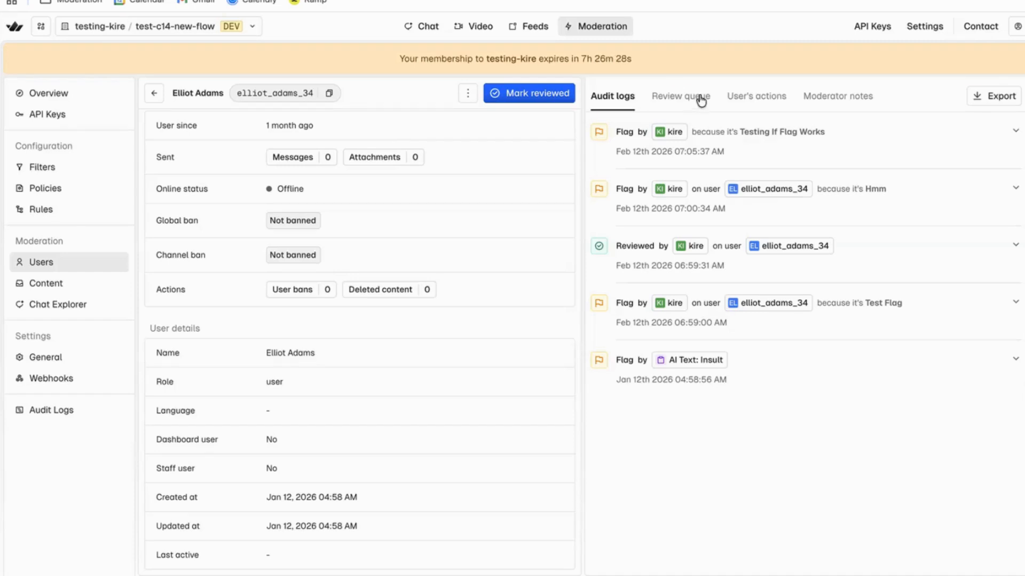
pyautogui.click(699, 97)
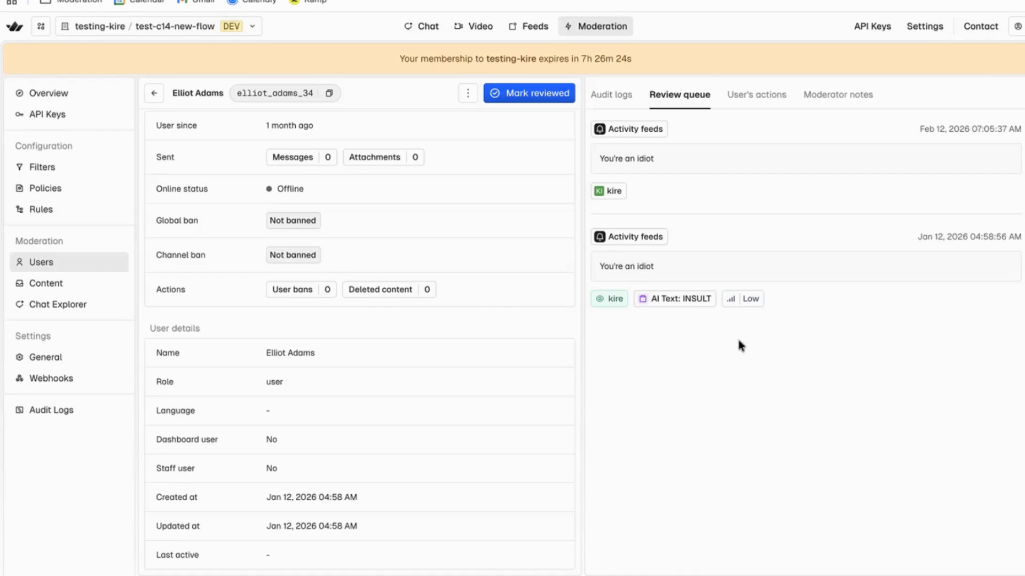
pyautogui.click(763, 100)
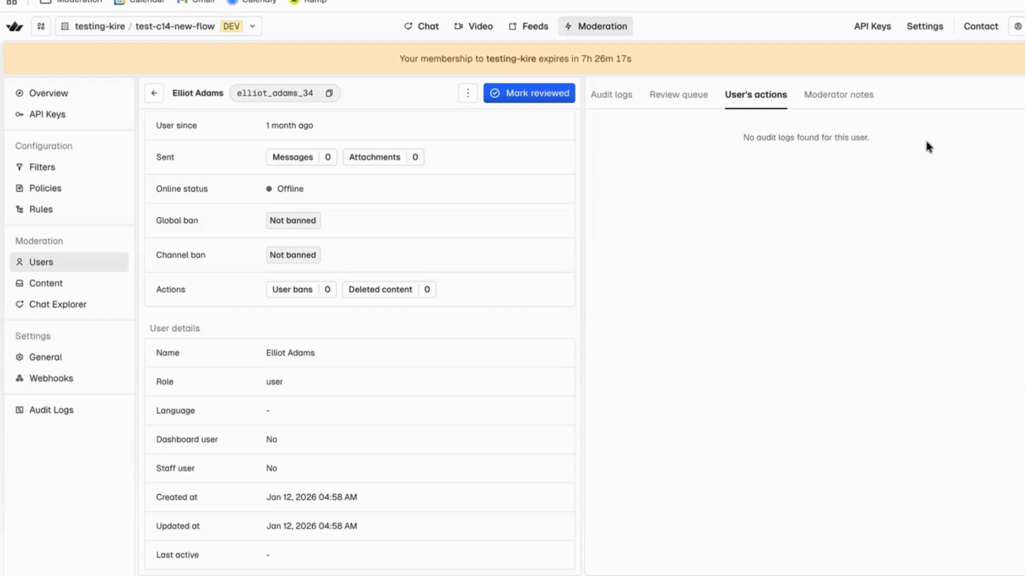
pyautogui.click(804, 106)
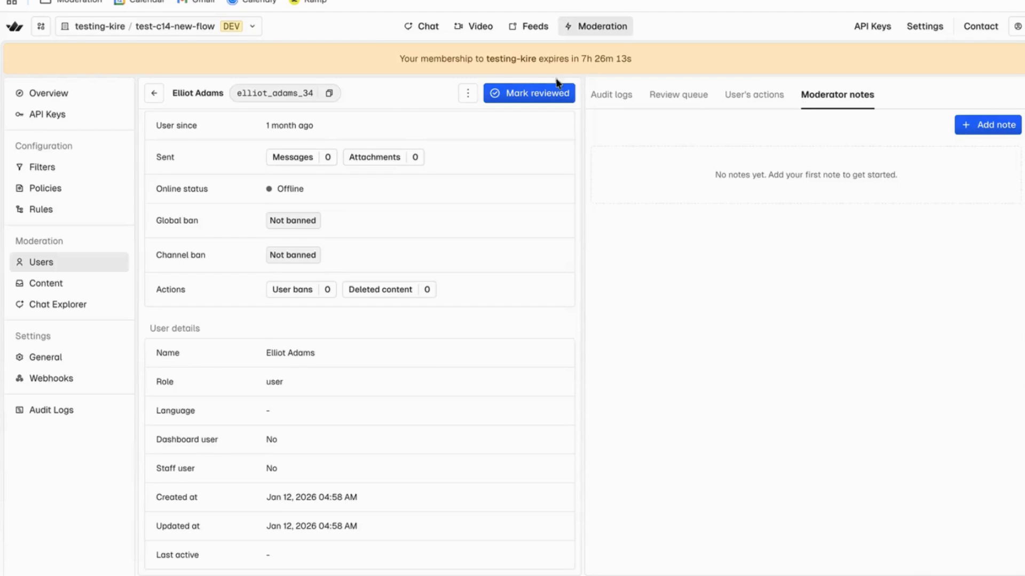
# Step: Check the additional moderation actions available for this user and return to the Users inbox
pyautogui.click(468, 93)
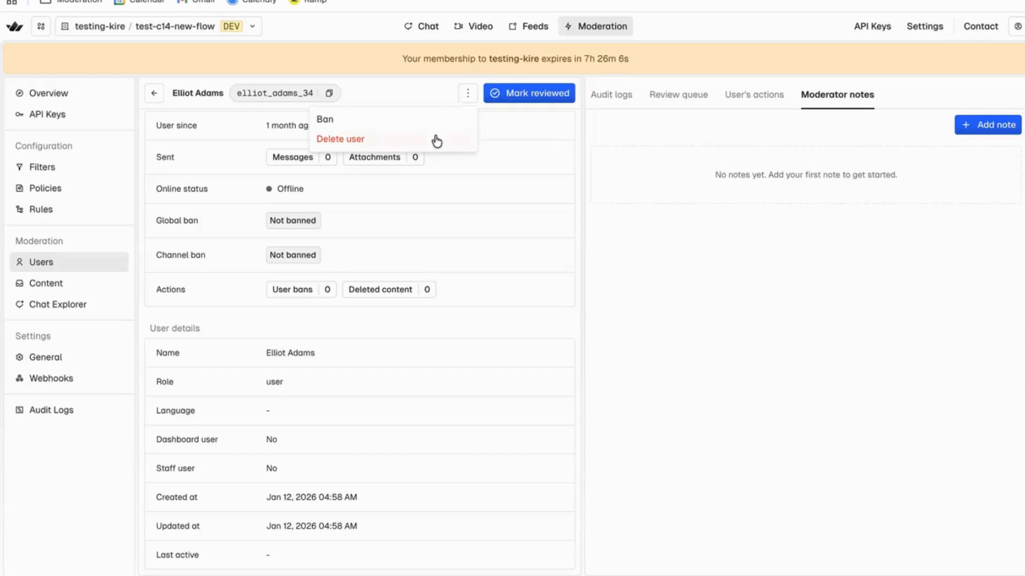
pyautogui.click(153, 93)
pyautogui.click(154, 94)
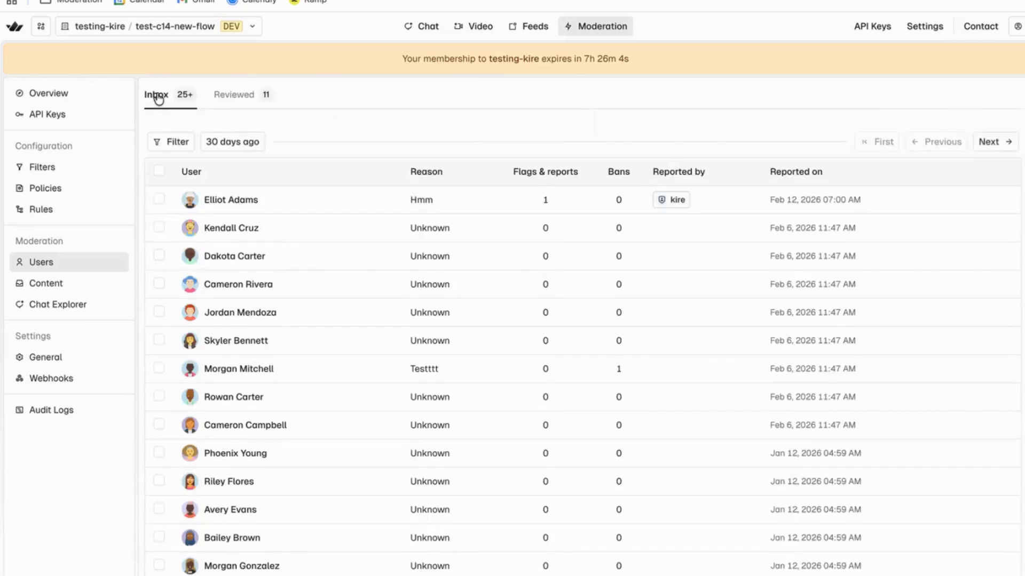
# Step: Open the Content moderation queue and look through its filters, including the Action and Sort By options
pyautogui.click(58, 287)
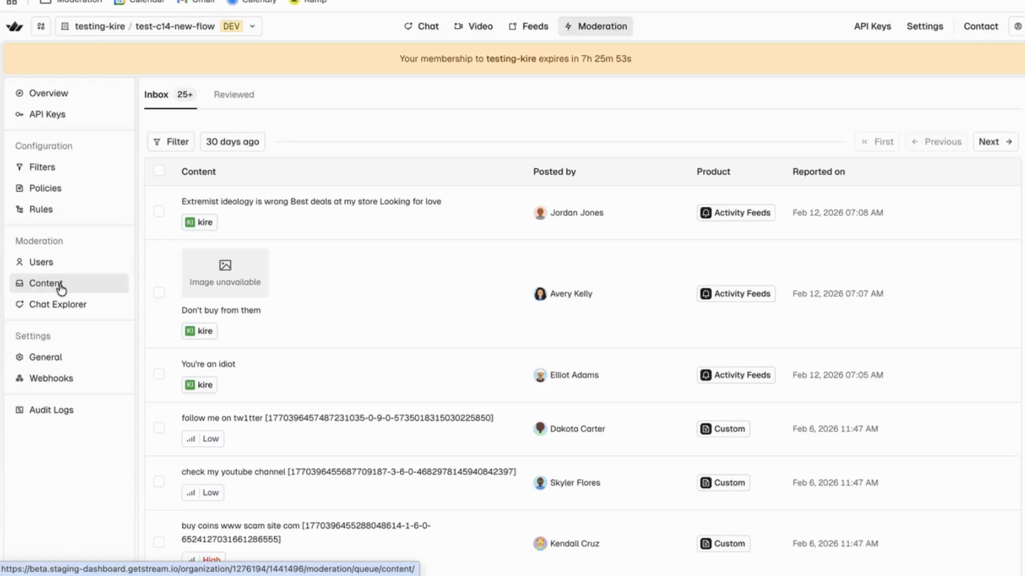
pyautogui.click(184, 140)
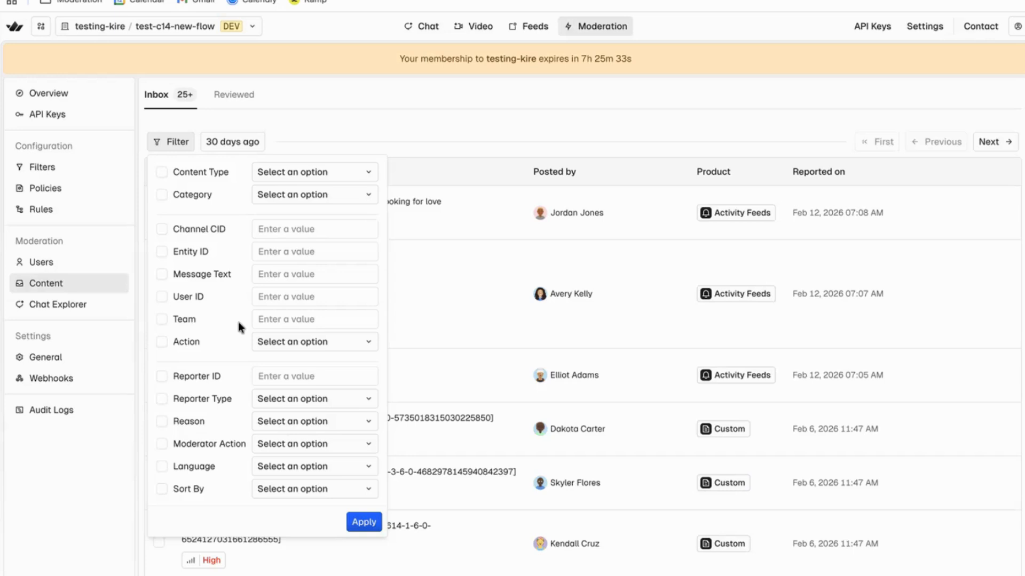
pyautogui.click(294, 350)
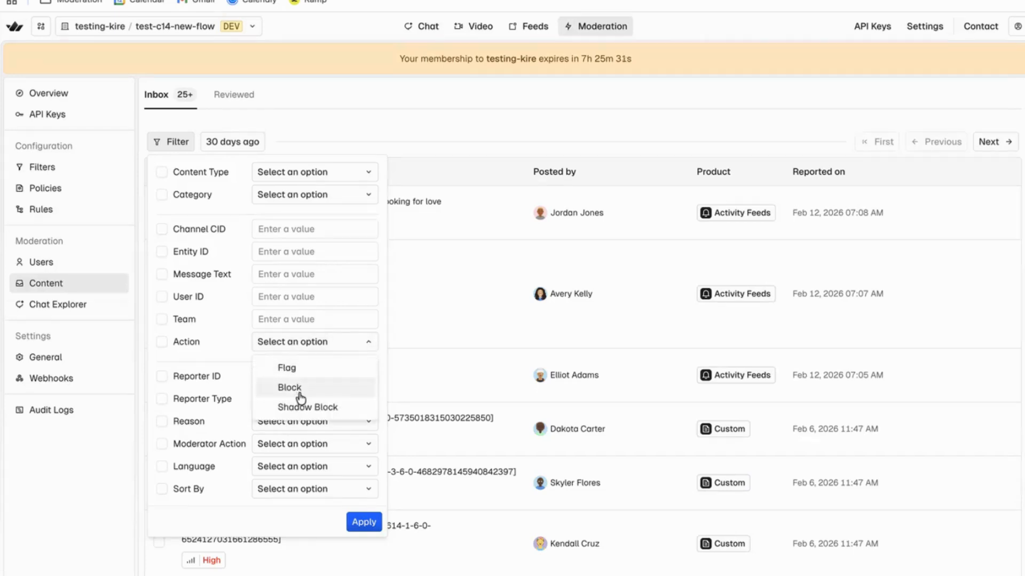
pyautogui.click(195, 318)
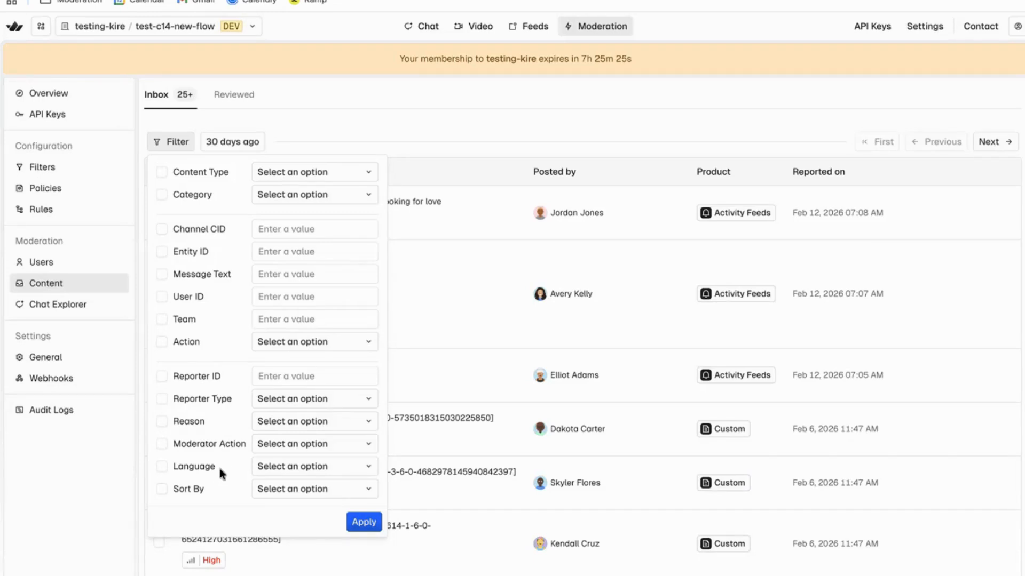
pyautogui.click(299, 492)
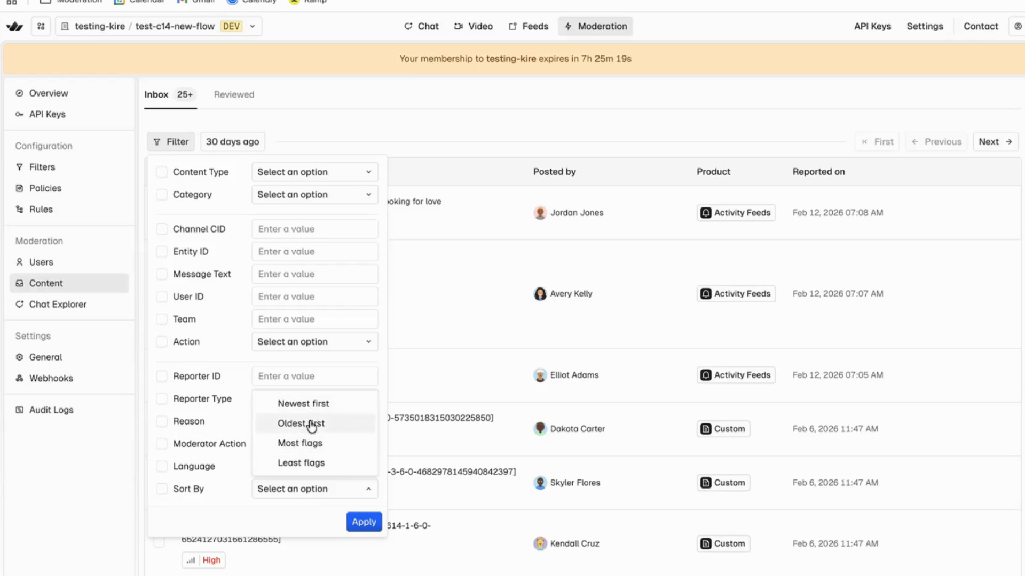
pyautogui.click(290, 135)
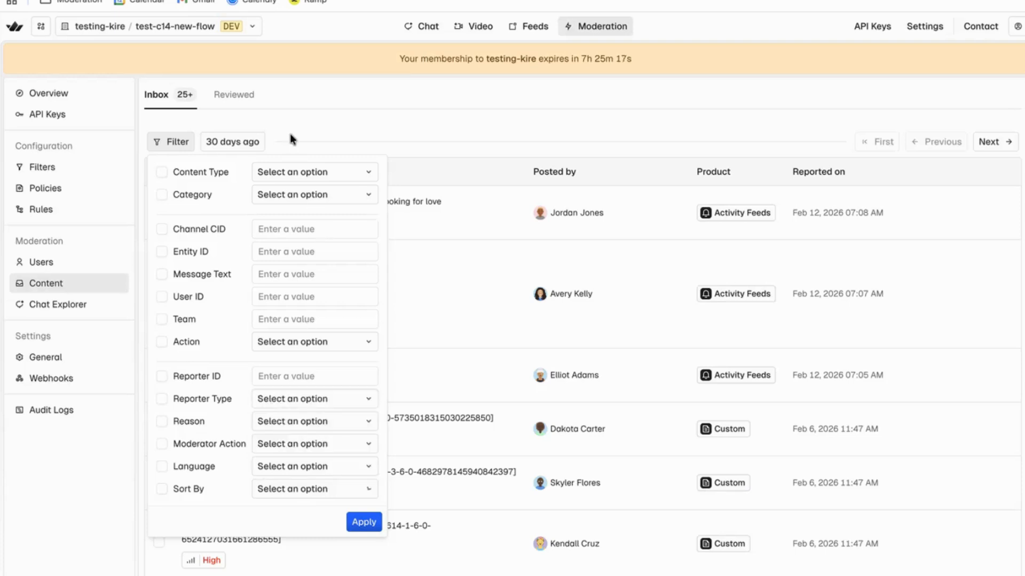
pyautogui.click(234, 147)
pyautogui.click(322, 127)
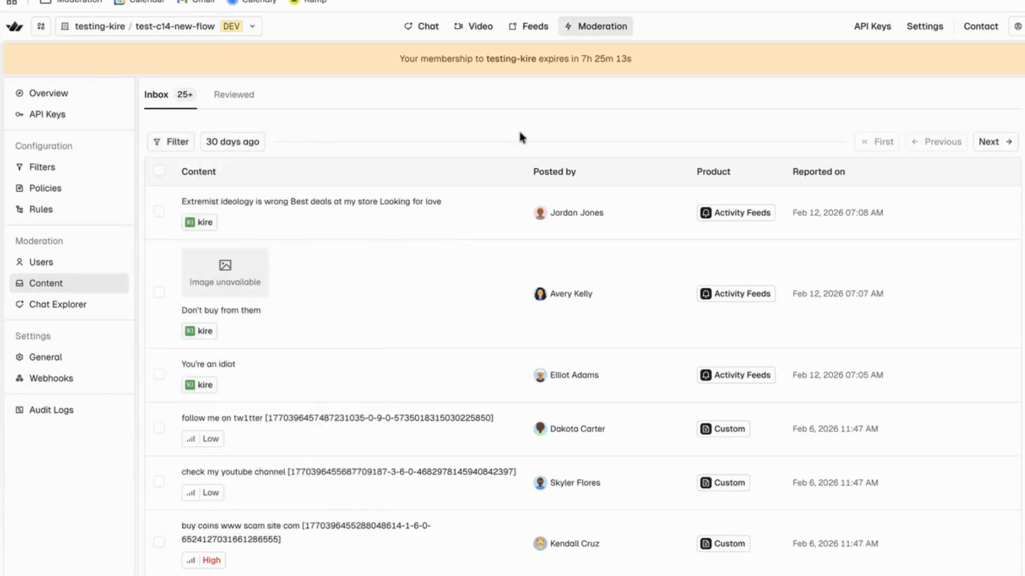
# Step: View the context of the "Don't buy from them" content item, including its comment history and moderator notes, and return to the Content inbox
pyautogui.moveTo(322, 211)
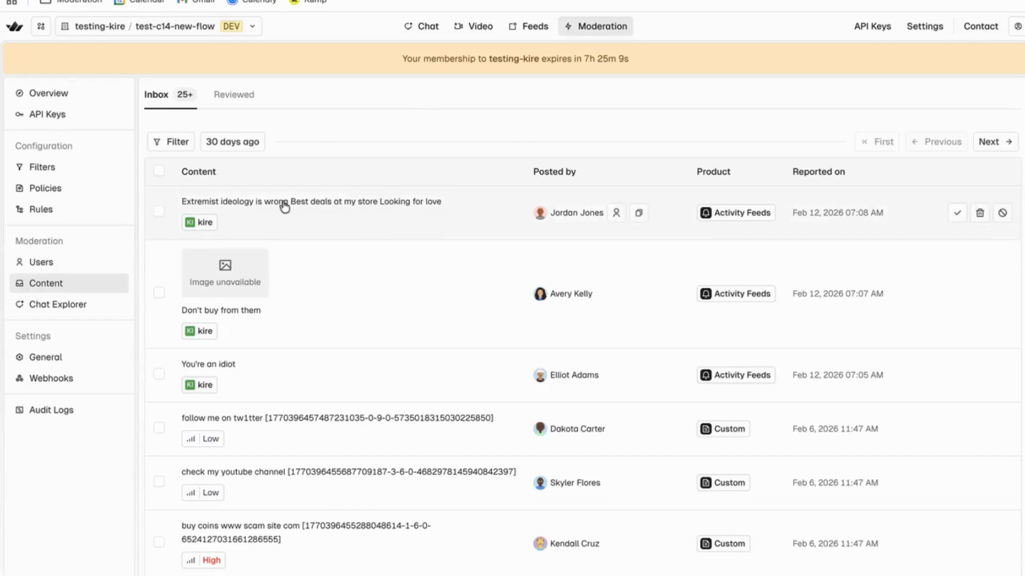
pyautogui.moveTo(192, 230)
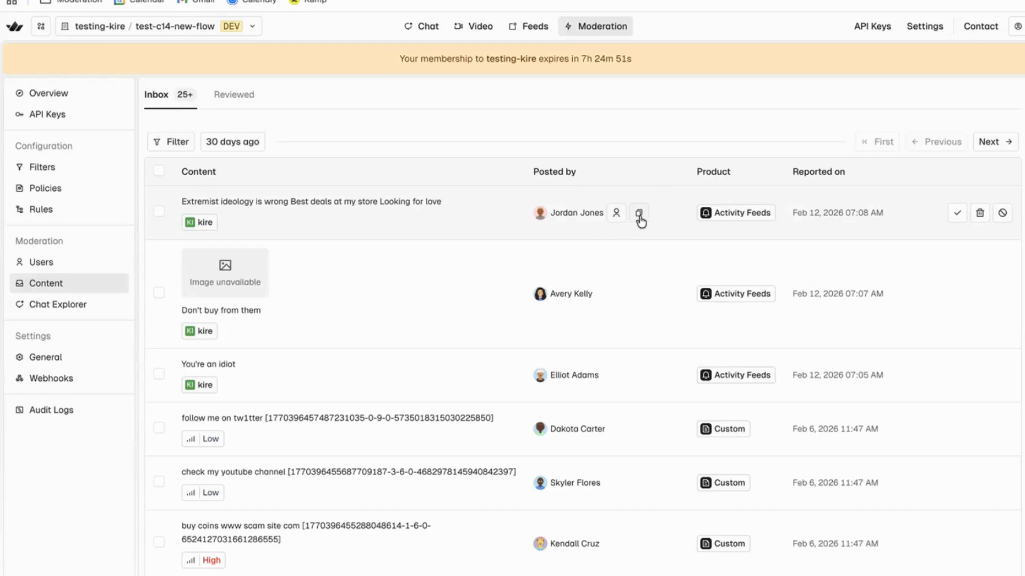
pyautogui.click(394, 278)
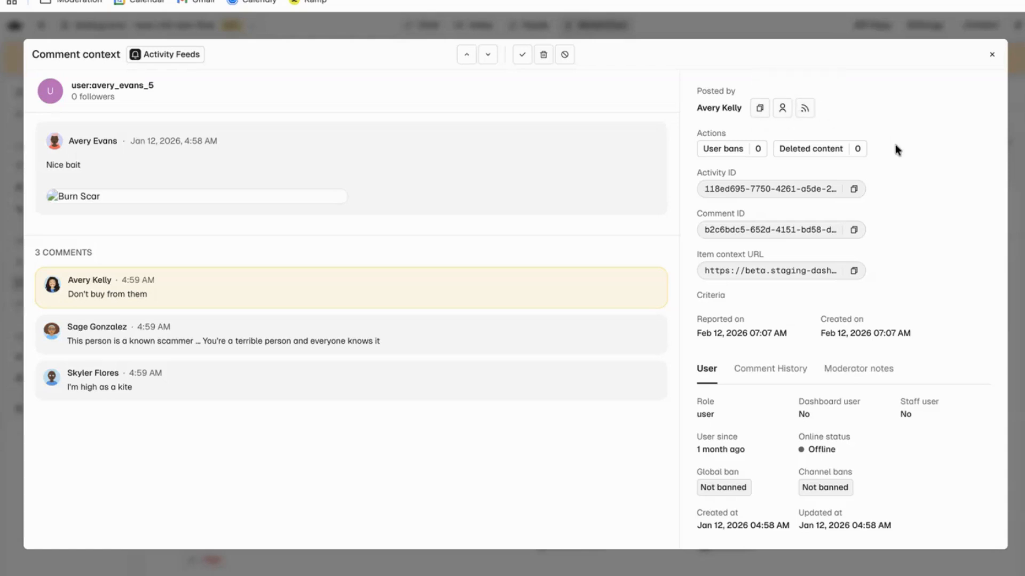
pyautogui.click(767, 370)
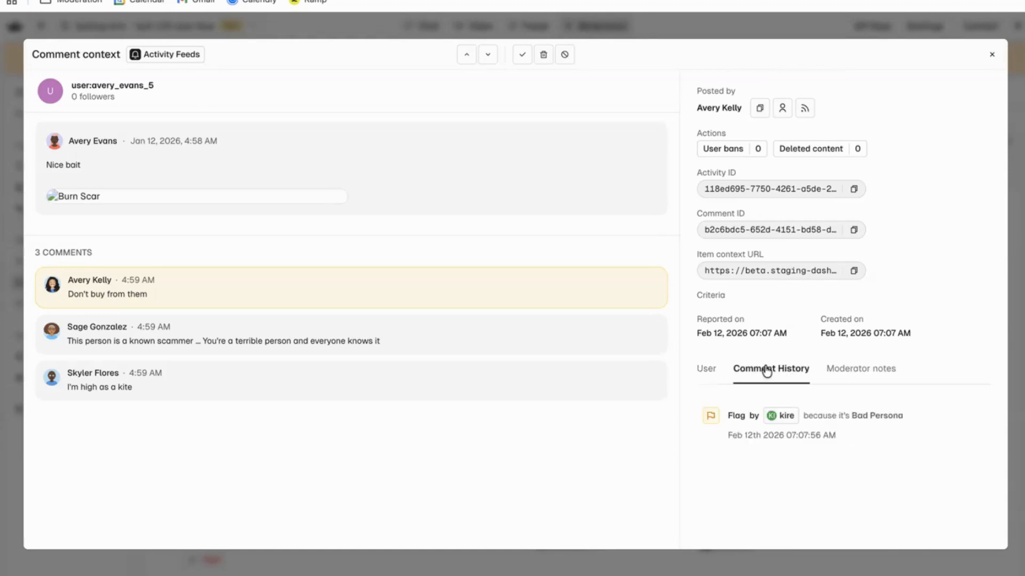
pyautogui.click(862, 368)
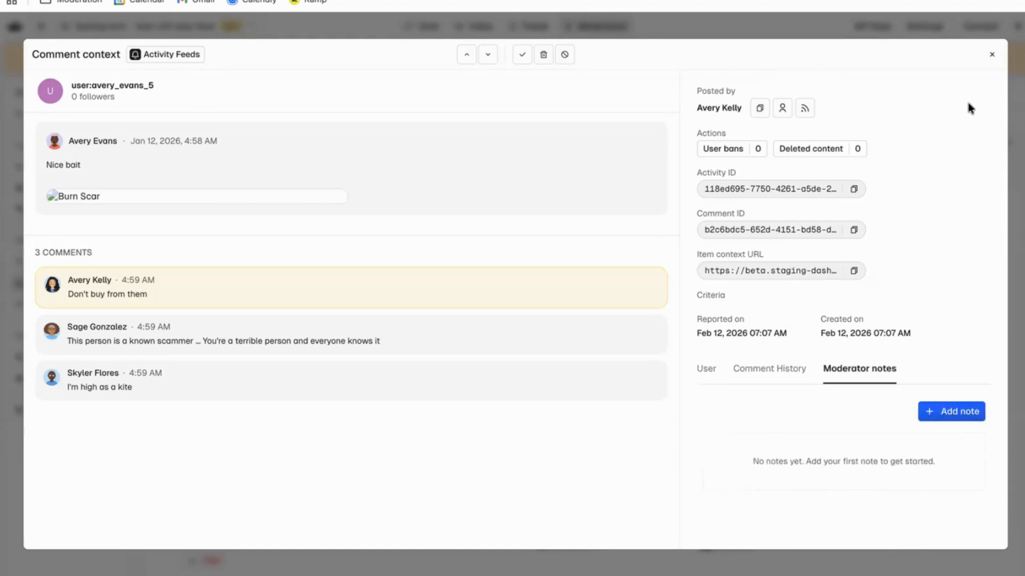
pyautogui.click(993, 55)
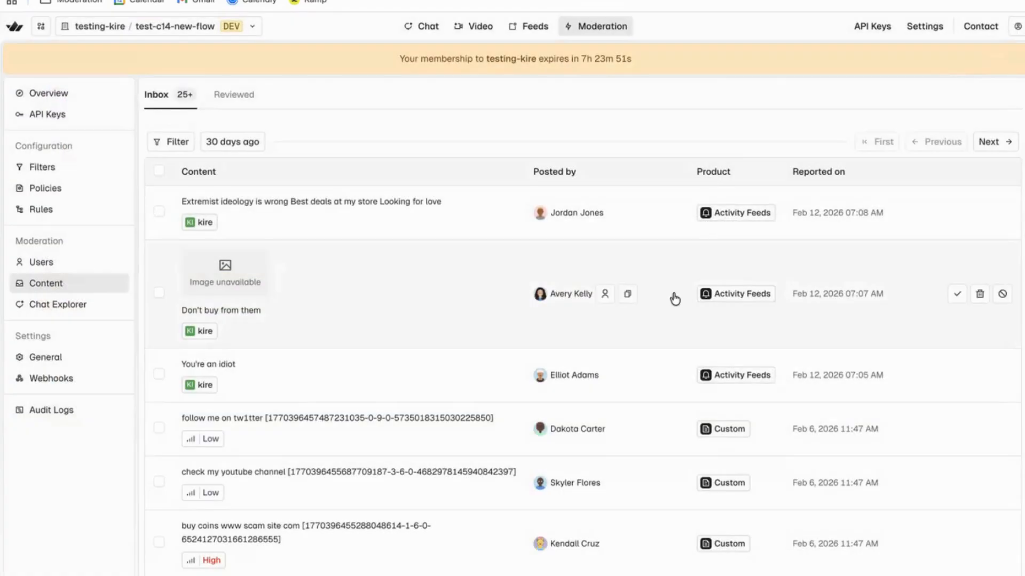
pyautogui.scroll(-1, 674, 310)
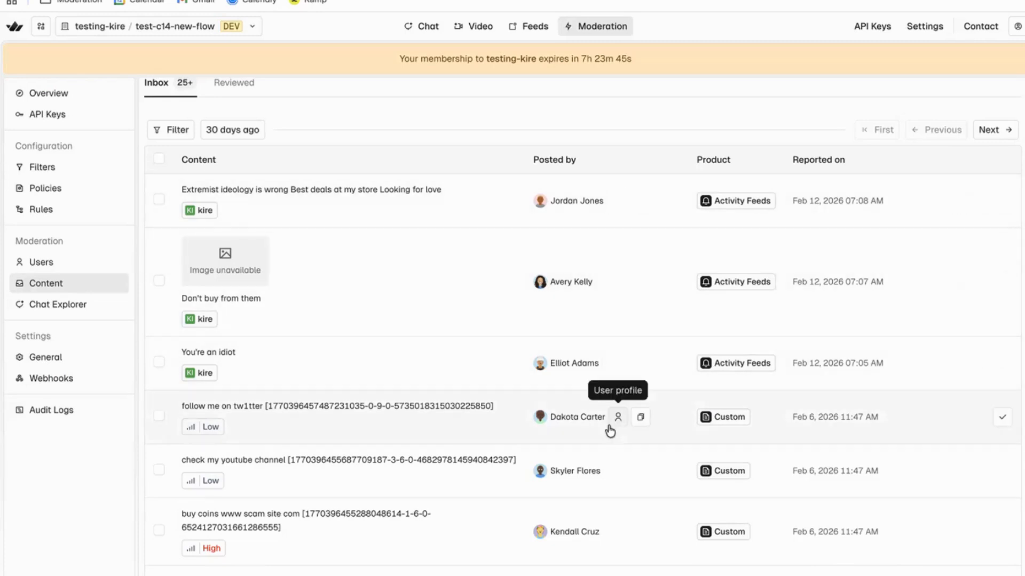
pyautogui.scroll(1, 632, 154)
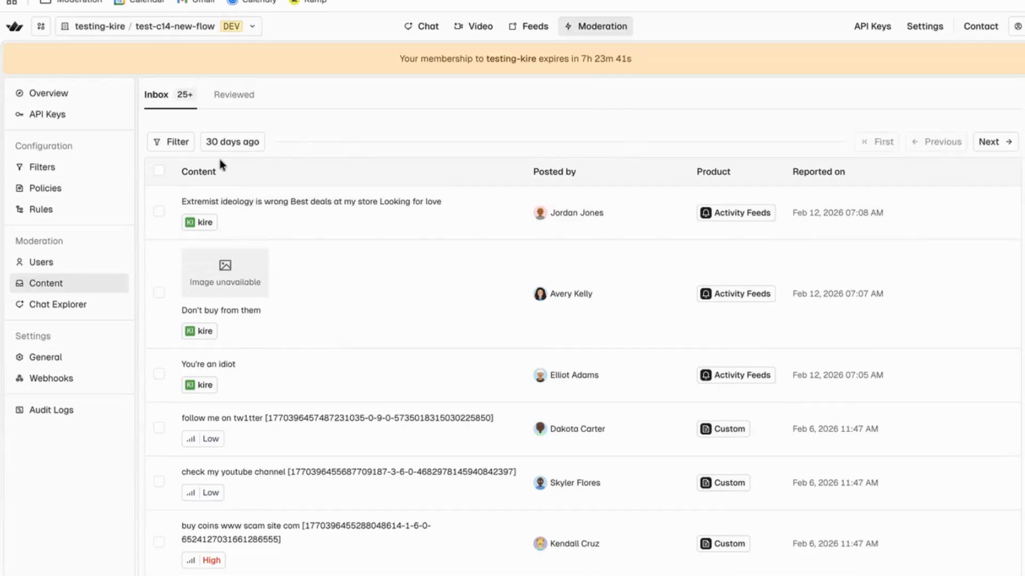
# Step: Open the listed channel in Chat Explorer and look through the channel filters, including the Channel Type options
pyautogui.click(106, 305)
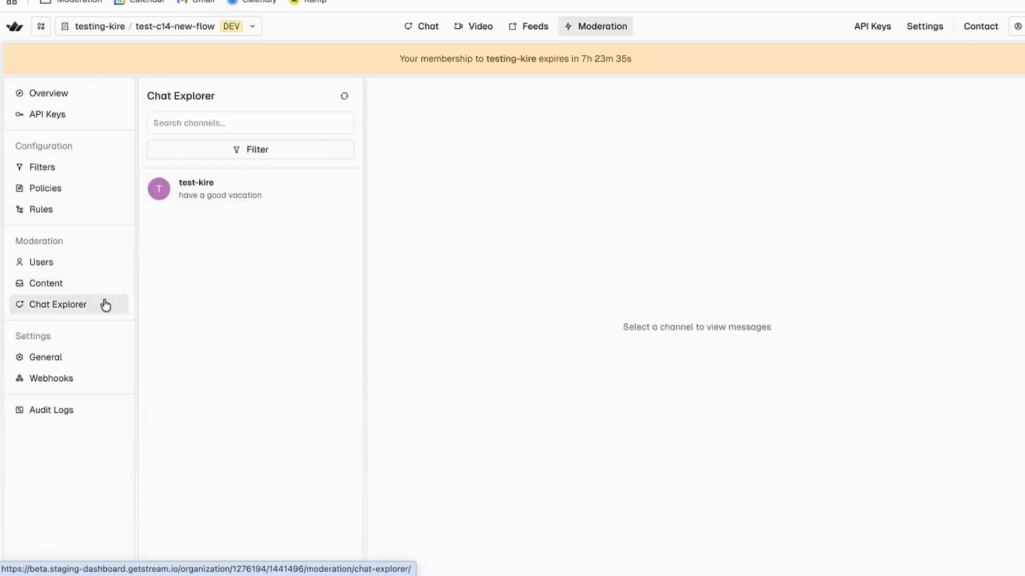
pyautogui.click(279, 186)
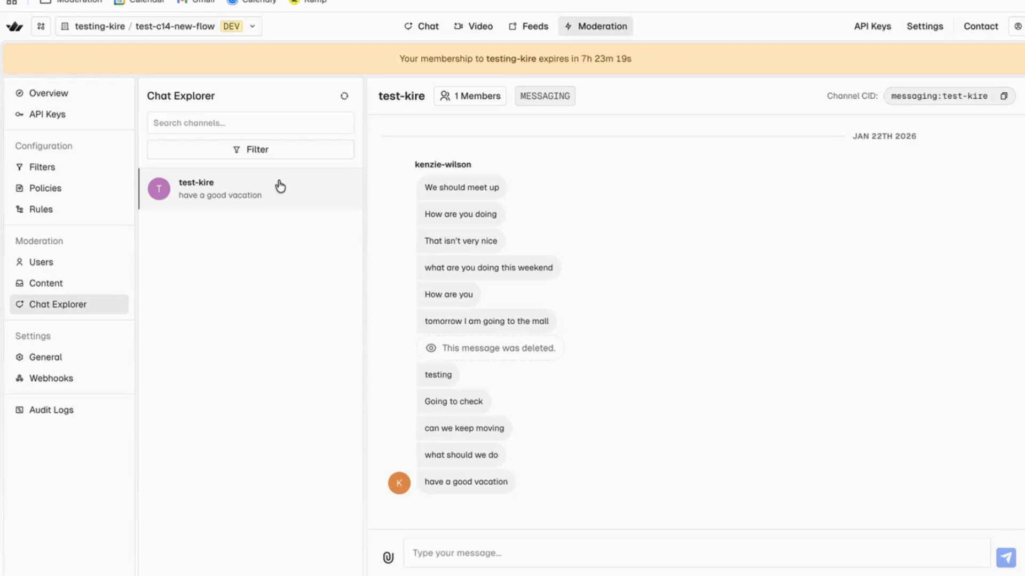
pyautogui.click(293, 155)
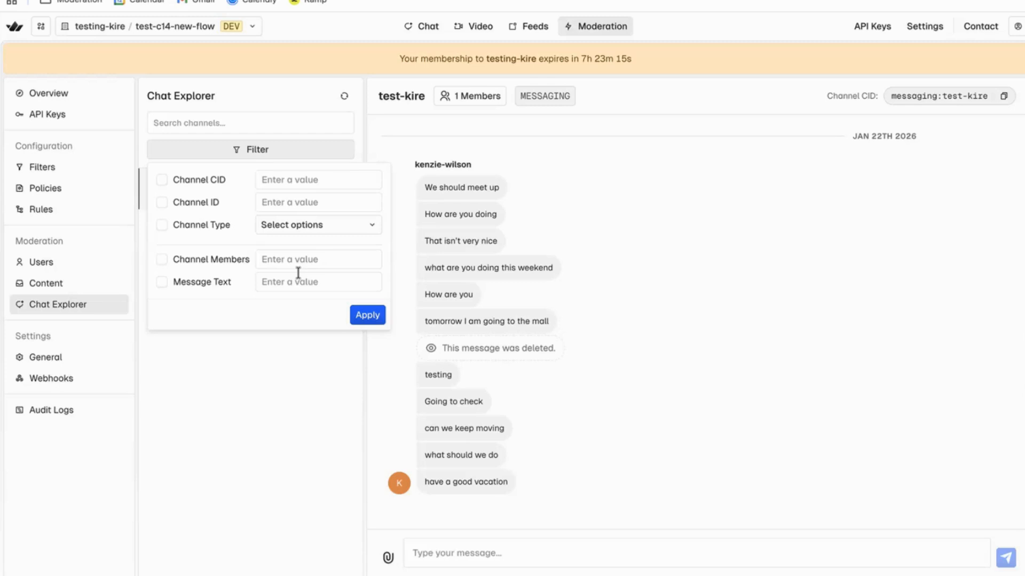
pyautogui.click(299, 226)
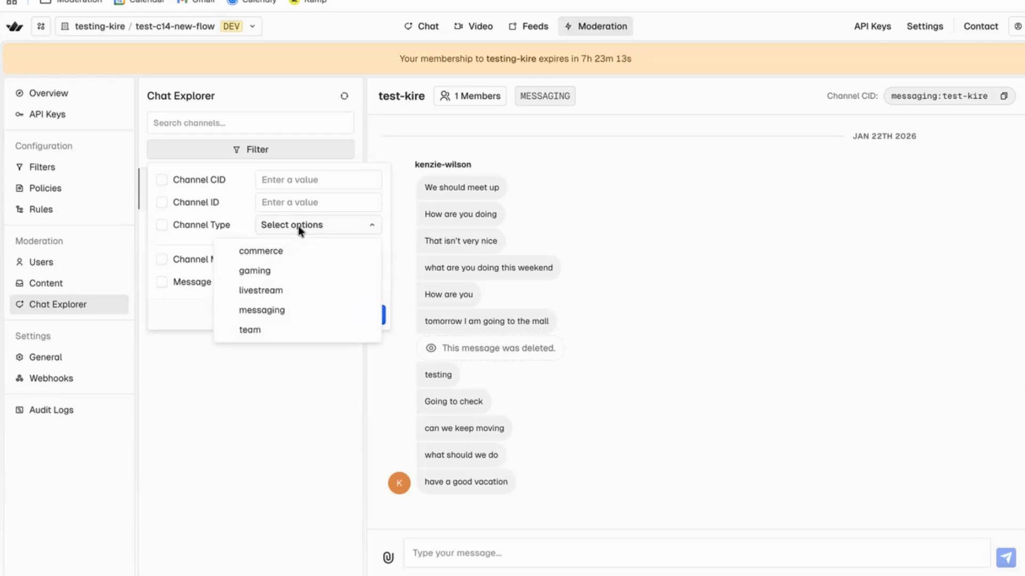
pyautogui.click(299, 226)
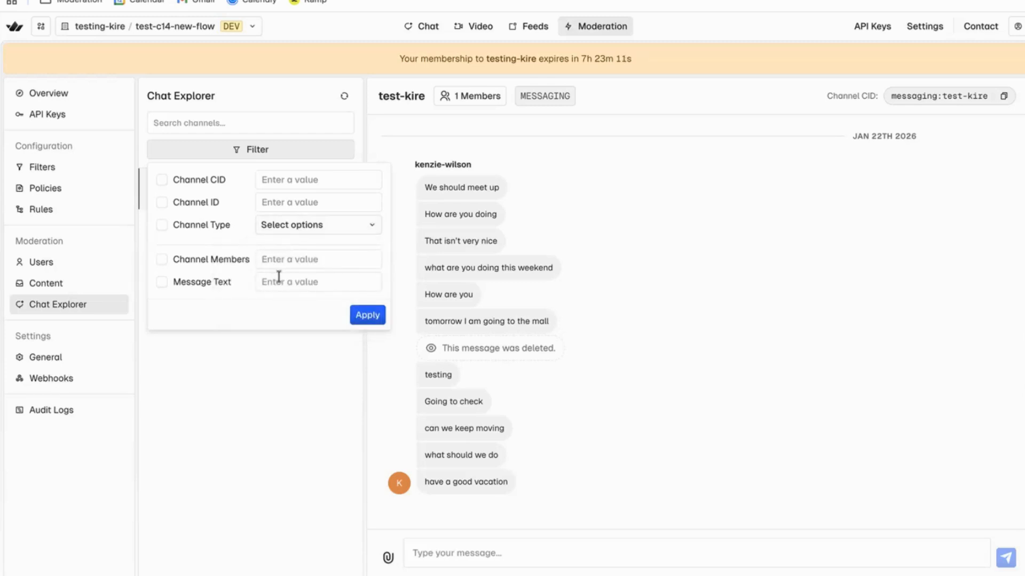
pyautogui.click(264, 347)
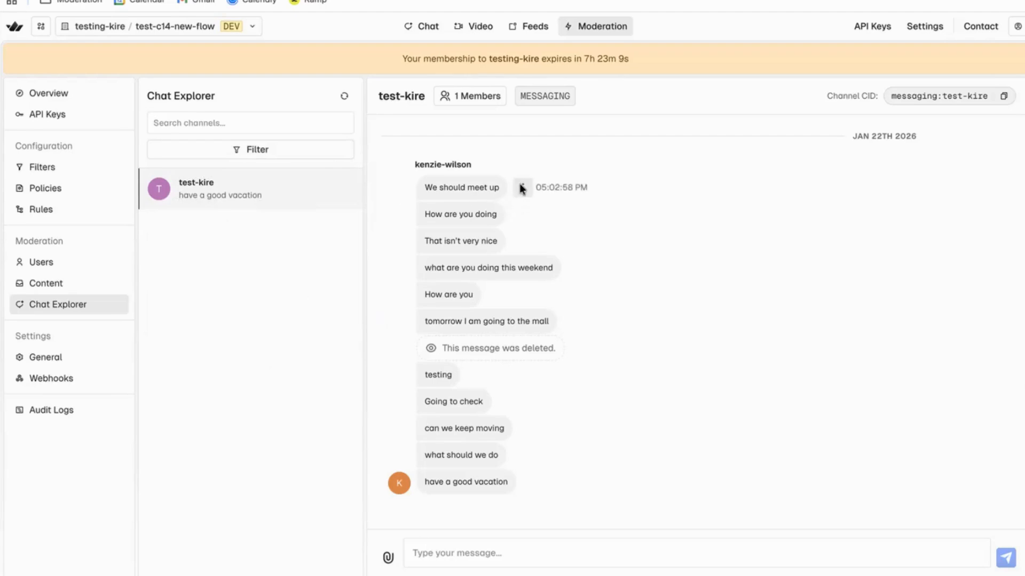
# Step: Check the moderation actions available for the "We should meet up" message and the channel's message entry field
pyautogui.click(522, 186)
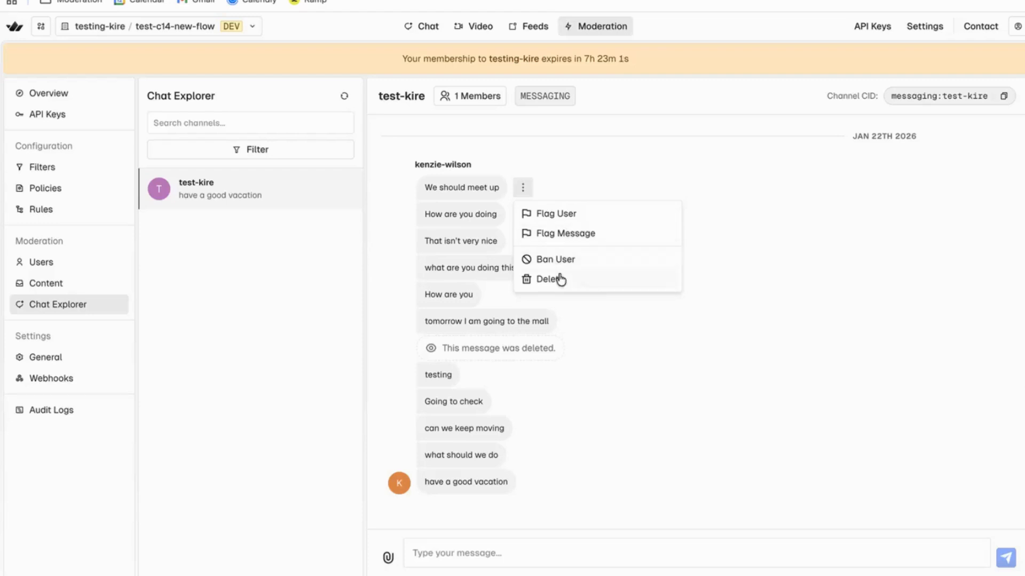
pyautogui.click(487, 557)
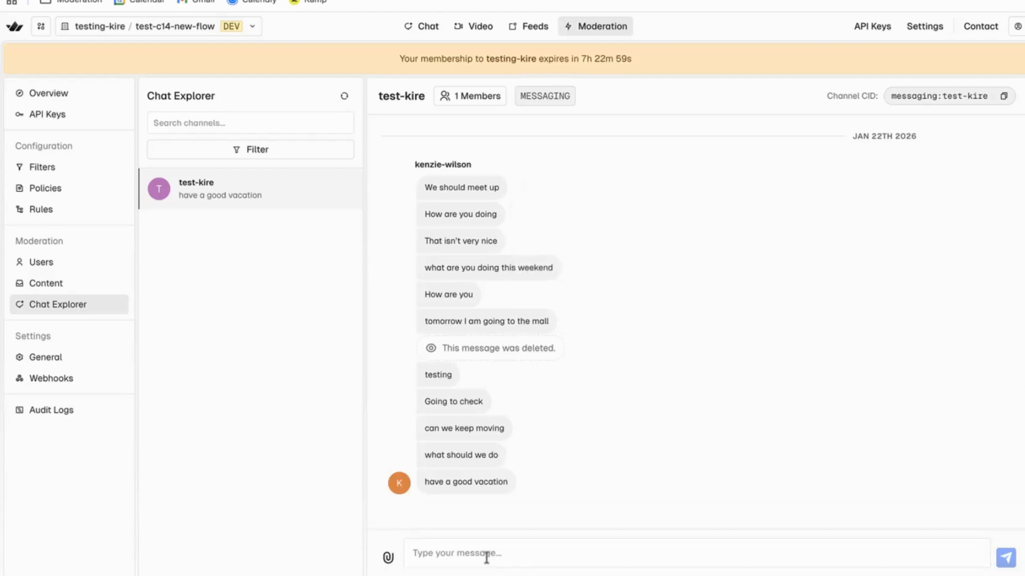
pyautogui.click(487, 555)
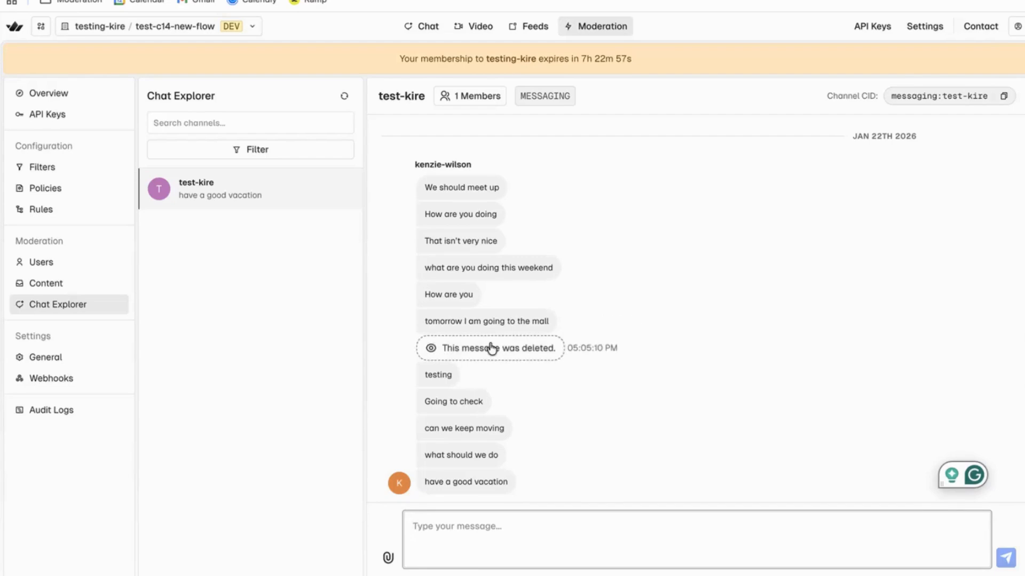
pyautogui.click(359, 383)
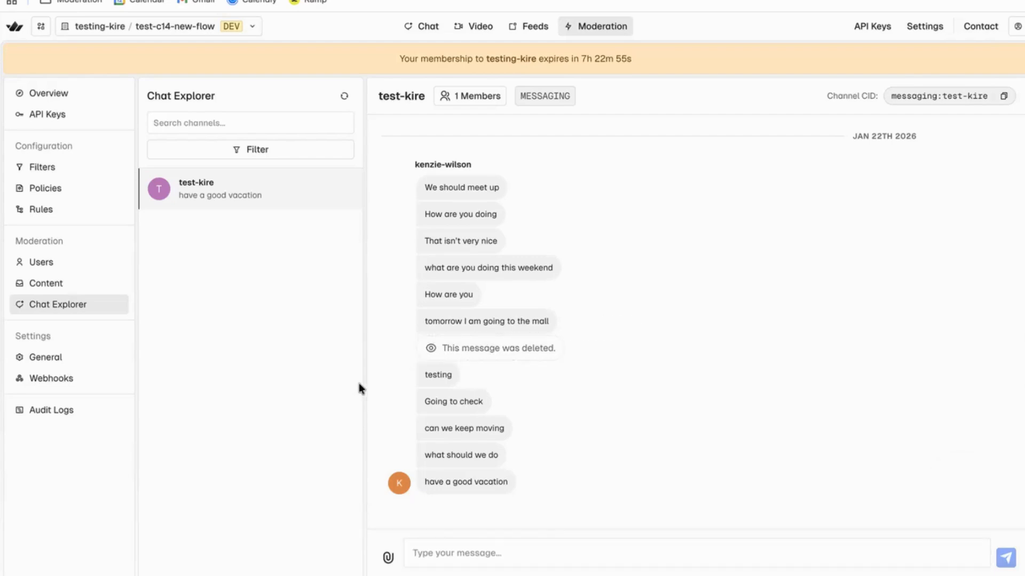
# Step: Review the General moderation settings and the Webhooks page
pyautogui.click(101, 372)
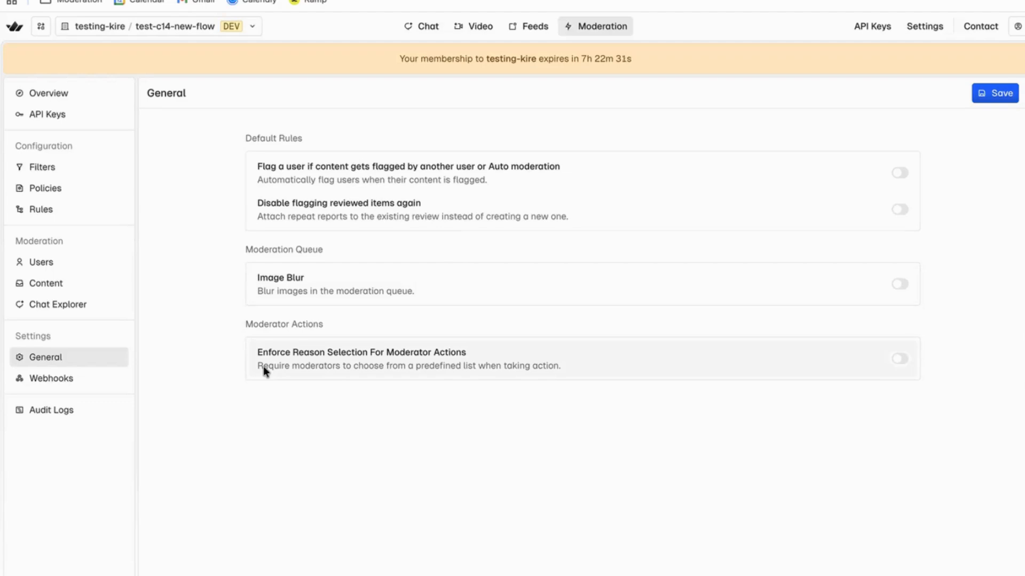
pyautogui.click(115, 378)
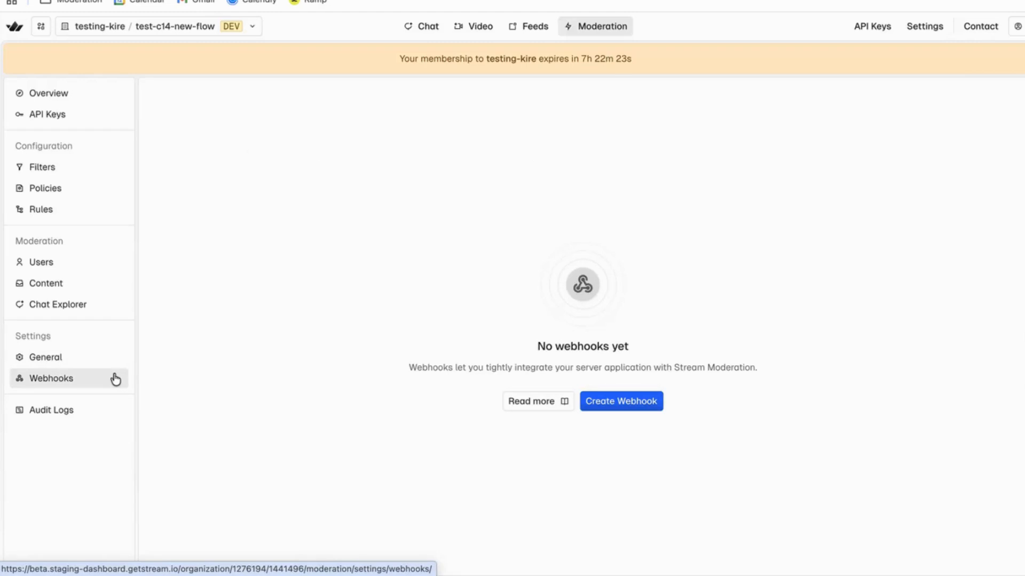
# Step: Open the Audit Logs, look through their filter and date range options, and return to the moderation Overview
pyautogui.click(101, 412)
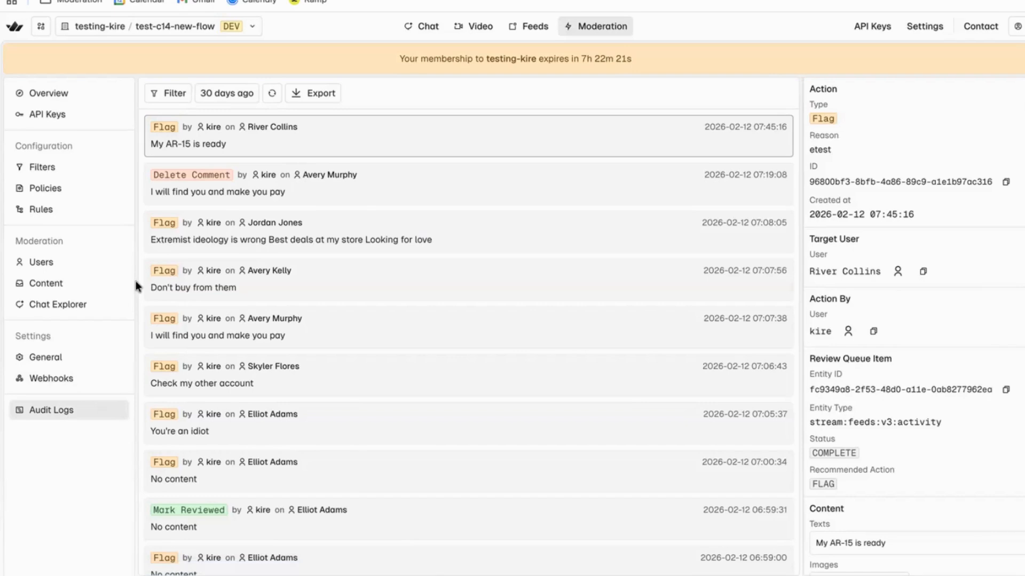
pyautogui.click(175, 94)
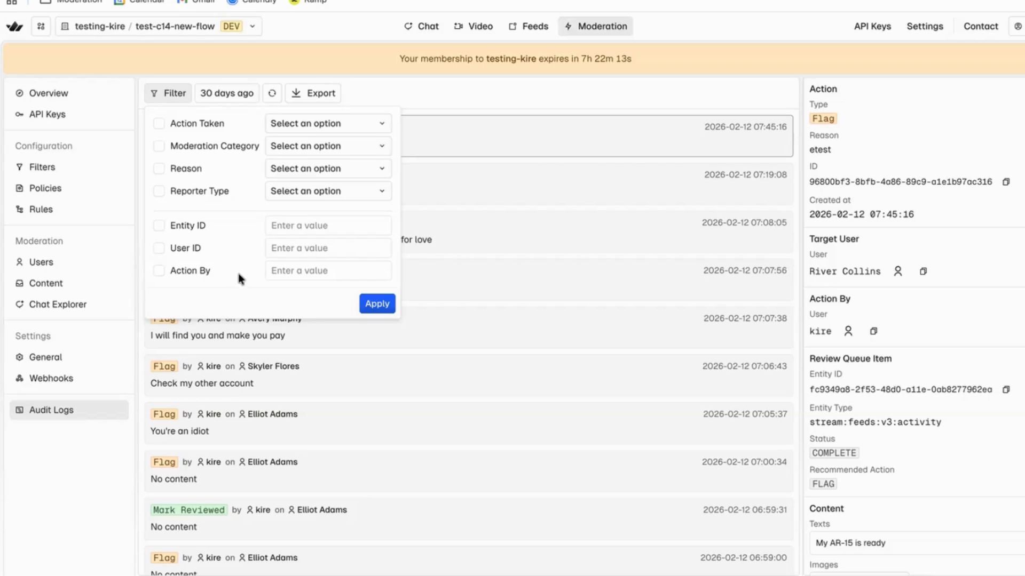
pyautogui.click(228, 93)
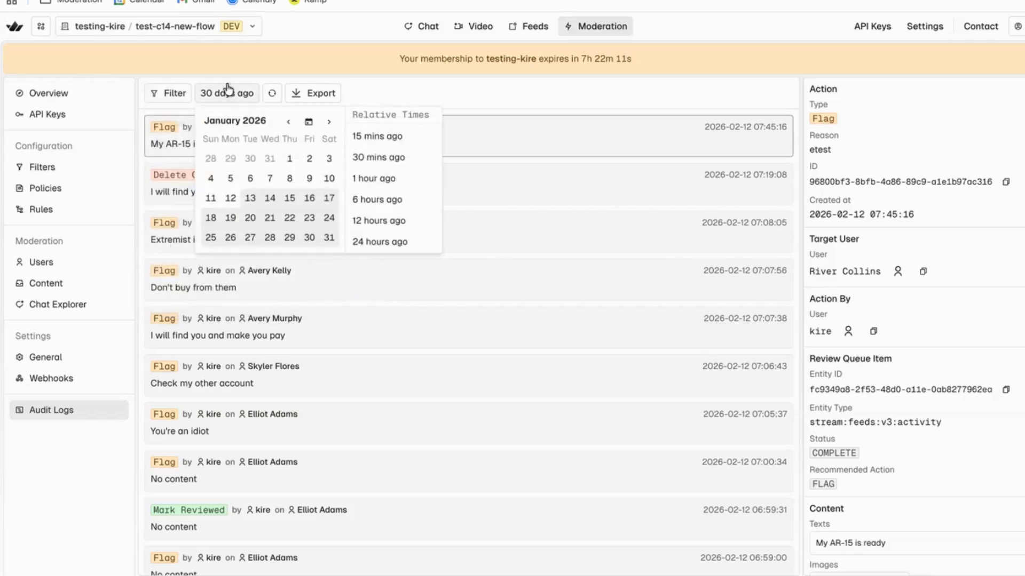
pyautogui.click(308, 75)
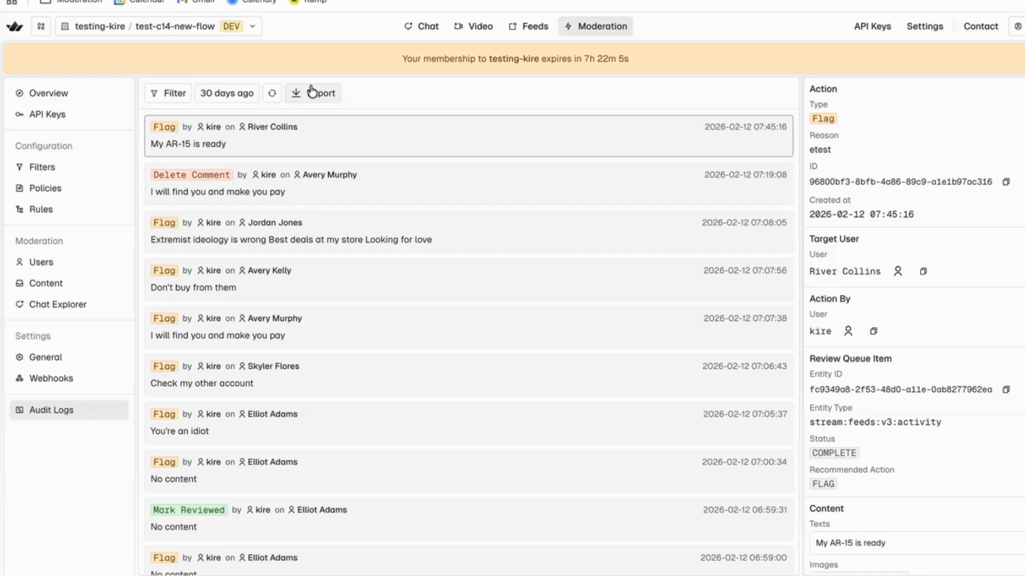
pyautogui.click(70, 102)
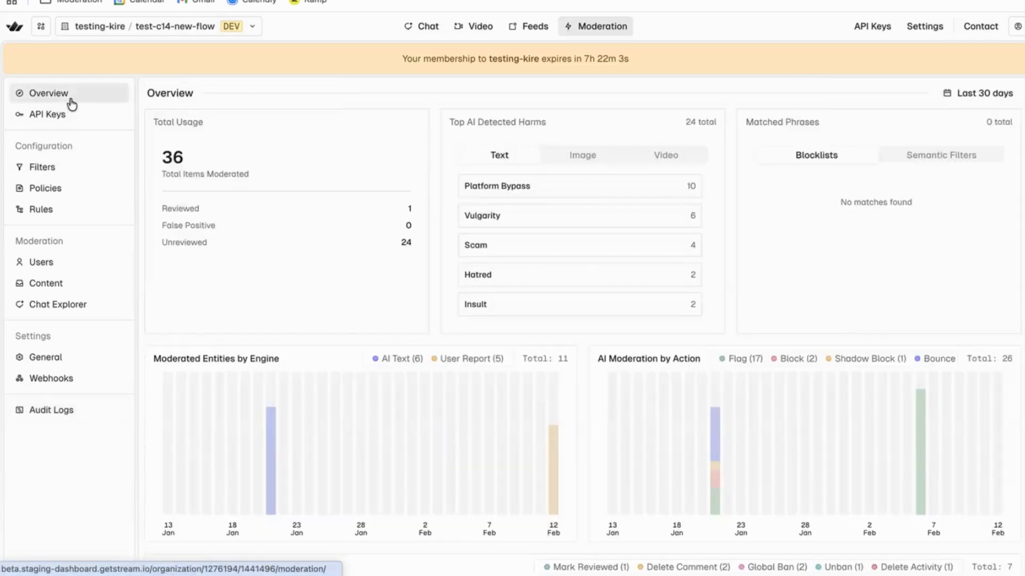